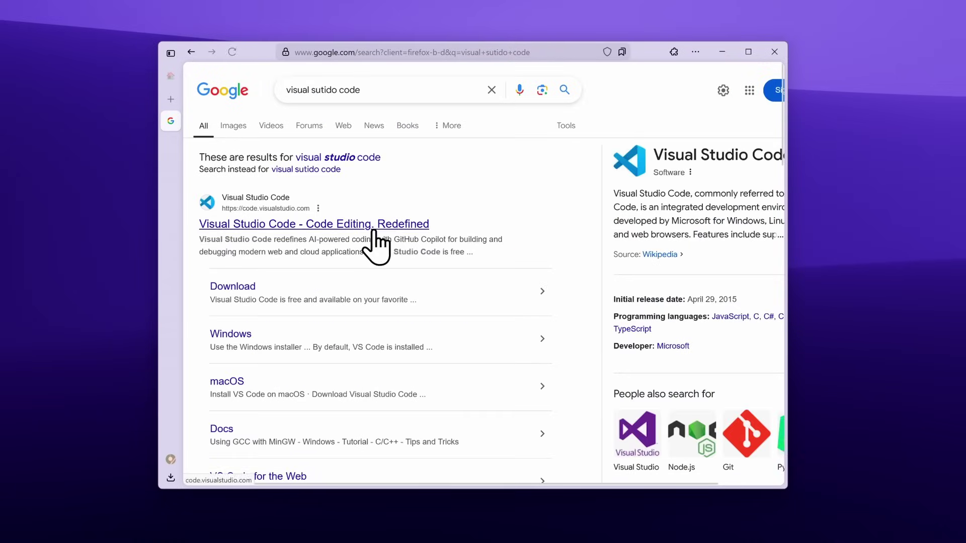
Get VS Code from its official site and run its installer to Ready to Install with defaults
left_click(250, 294)
left_click(368, 357)
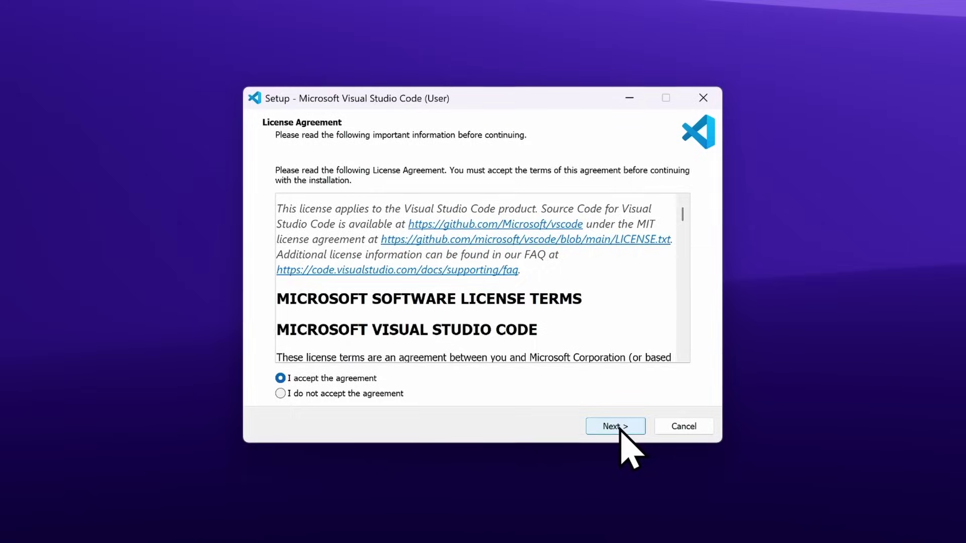
left_click(616, 426)
left_click(618, 427)
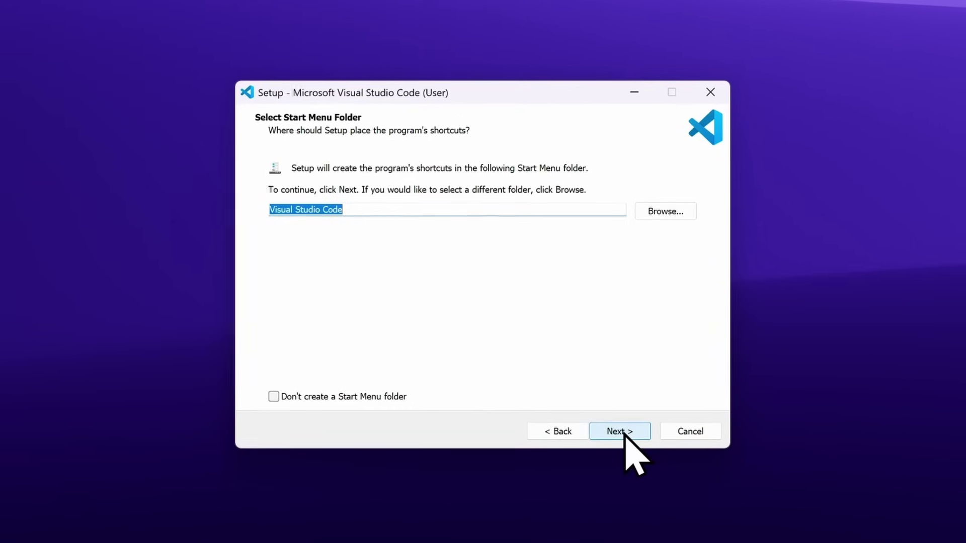
left_click(626, 437)
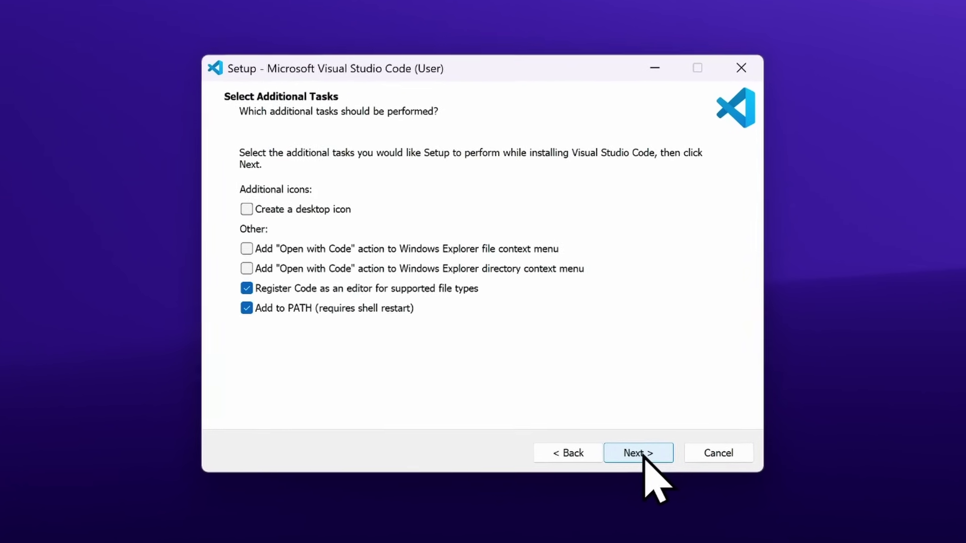
left_click(647, 458)
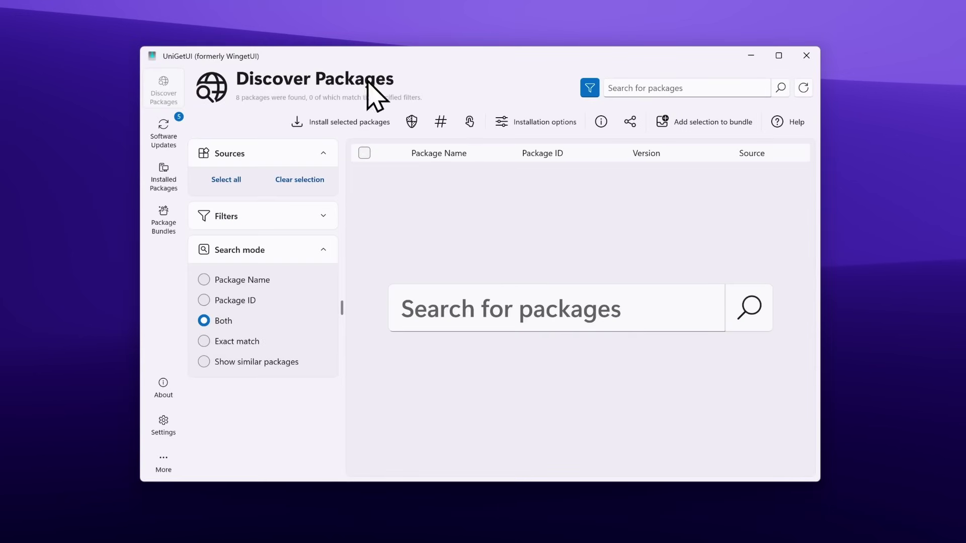
left_click_drag(286, 158, 208, 137)
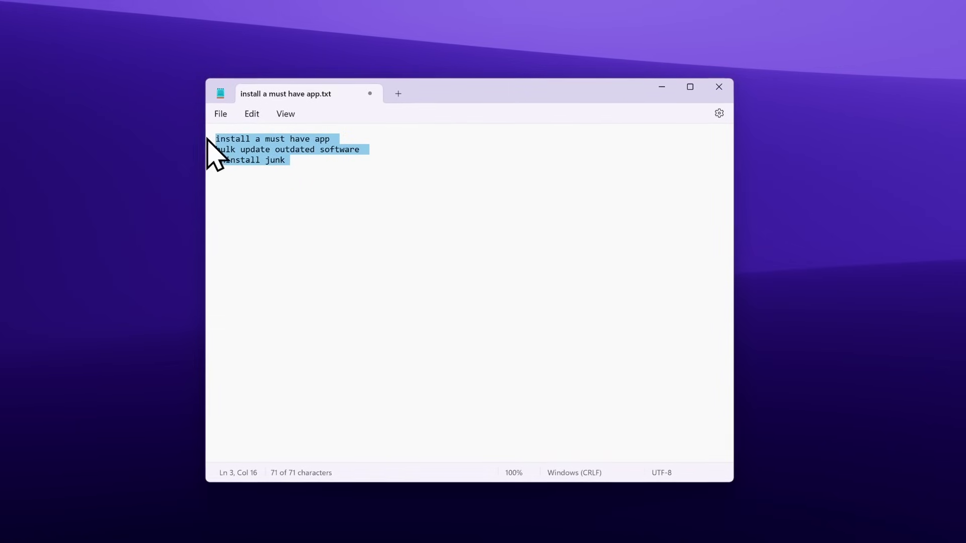
left_click(305, 209)
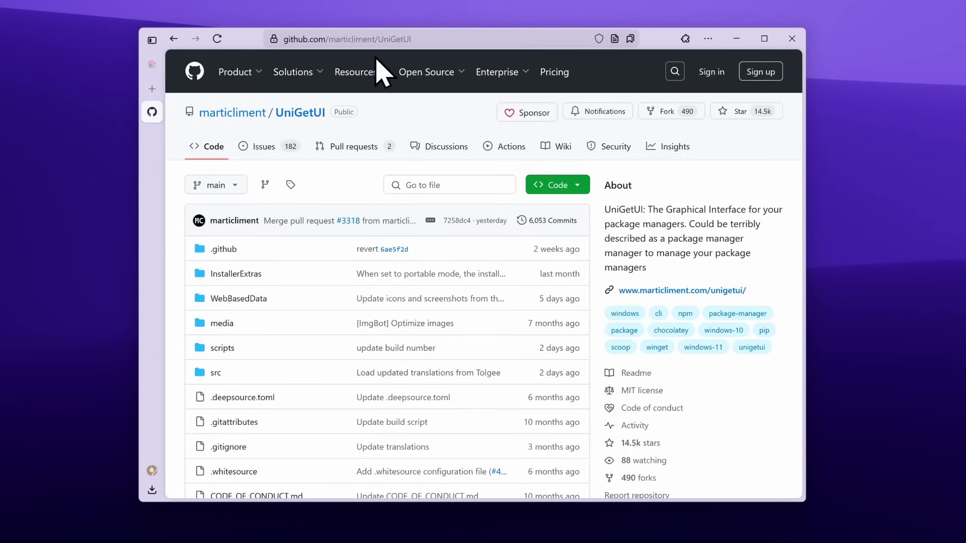
Open the UniGetUI repository's Releases page and scroll to the 3.1.6 installer assets
left_click(311, 38)
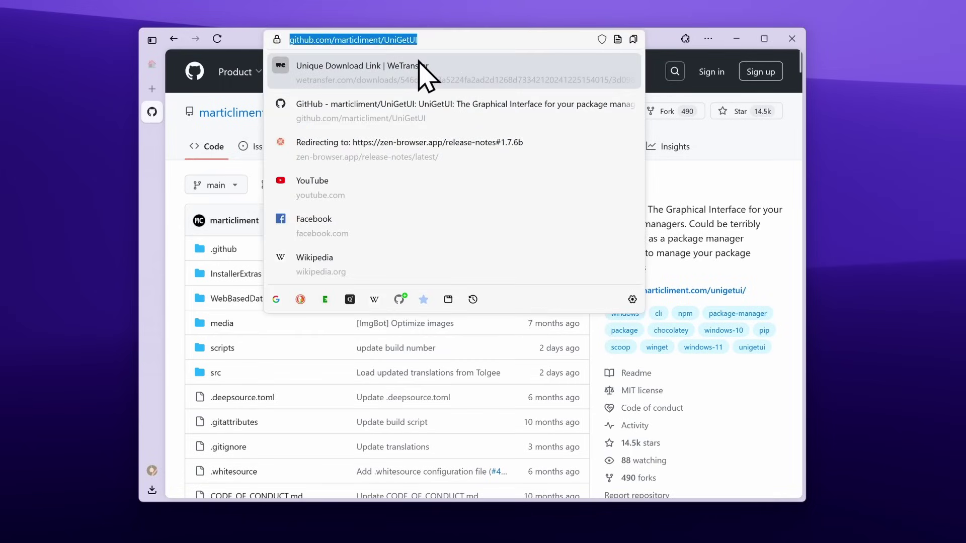
key("Escape")
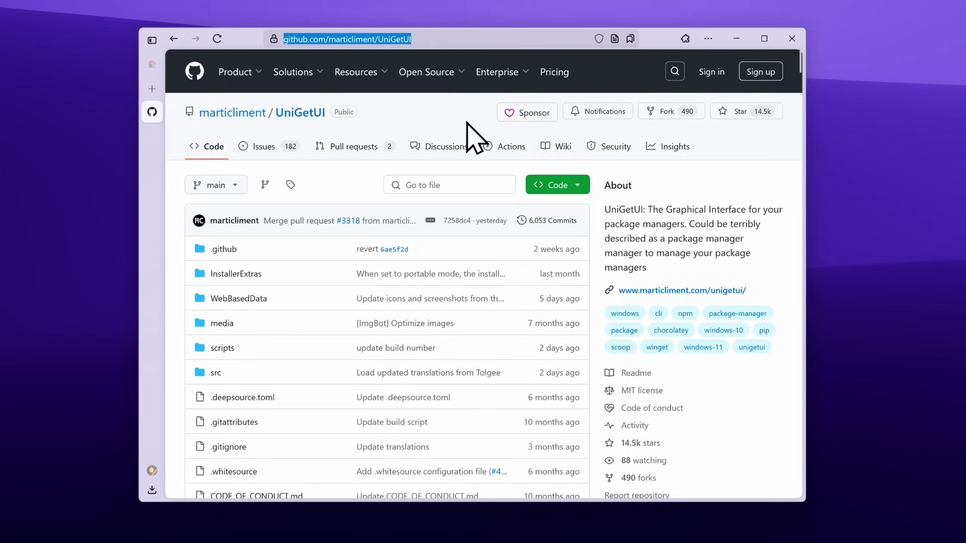
scroll(485, 157, "down", 8)
scroll(501, 171, "down", 4)
scroll(509, 173, "up", 9)
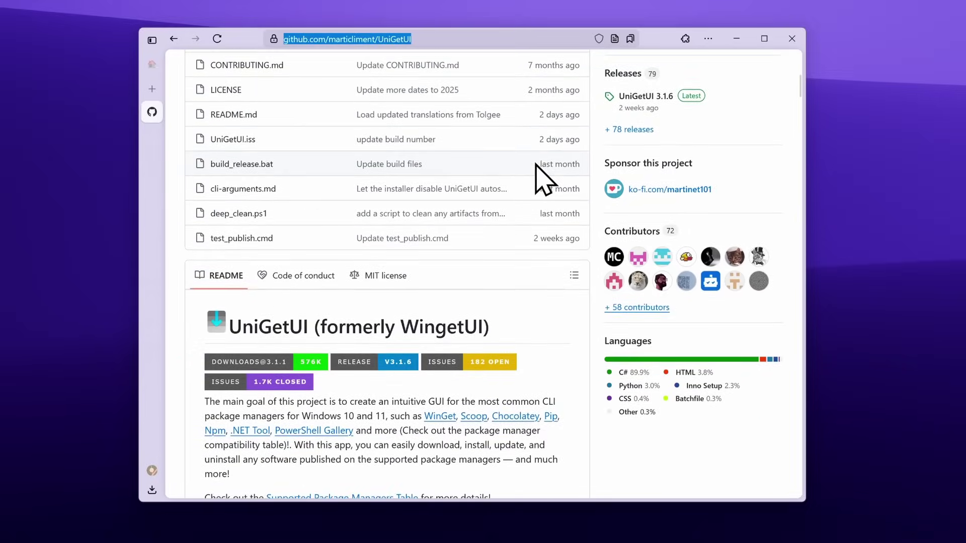
left_click(623, 334)
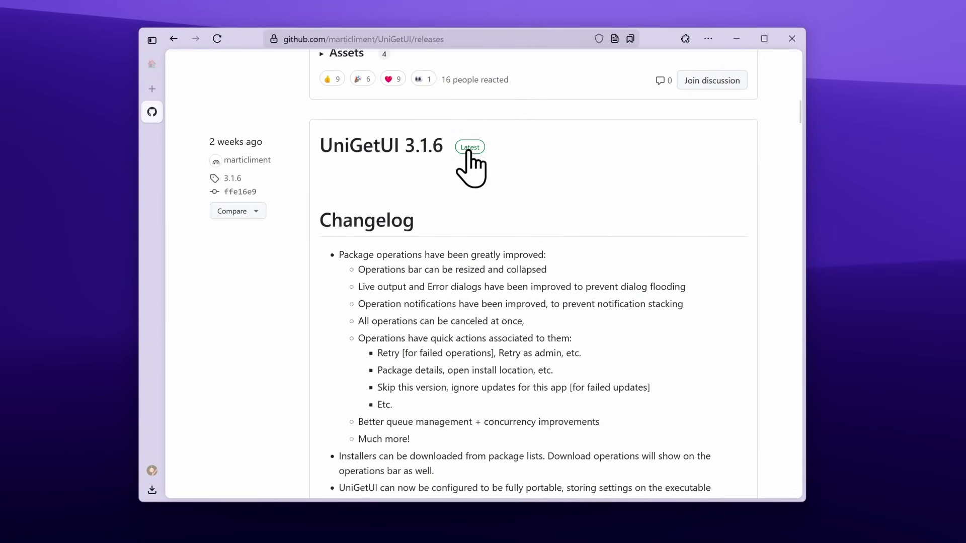
scroll(528, 166, "down", 8)
scroll(528, 166, "down", 10)
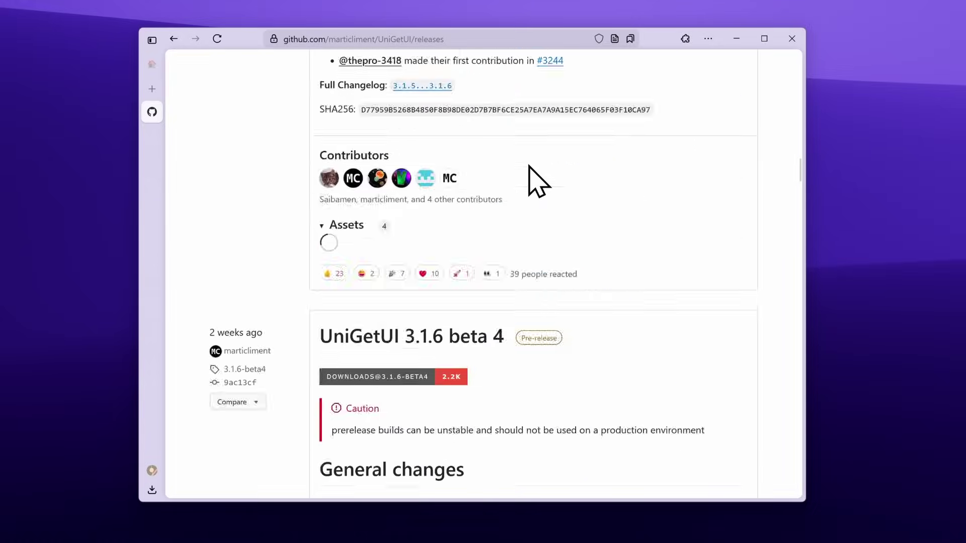
scroll(508, 181, "up", 7)
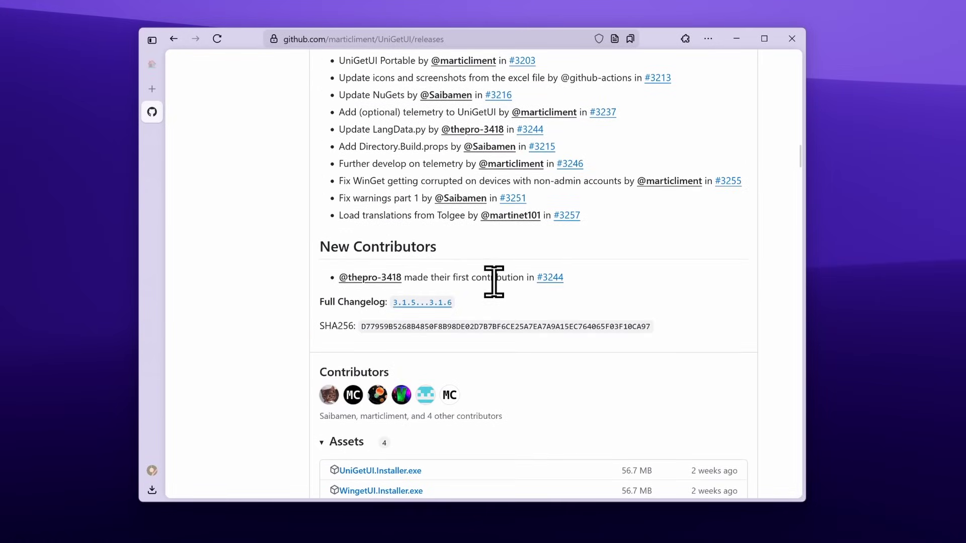
scroll(508, 284, "down", 3)
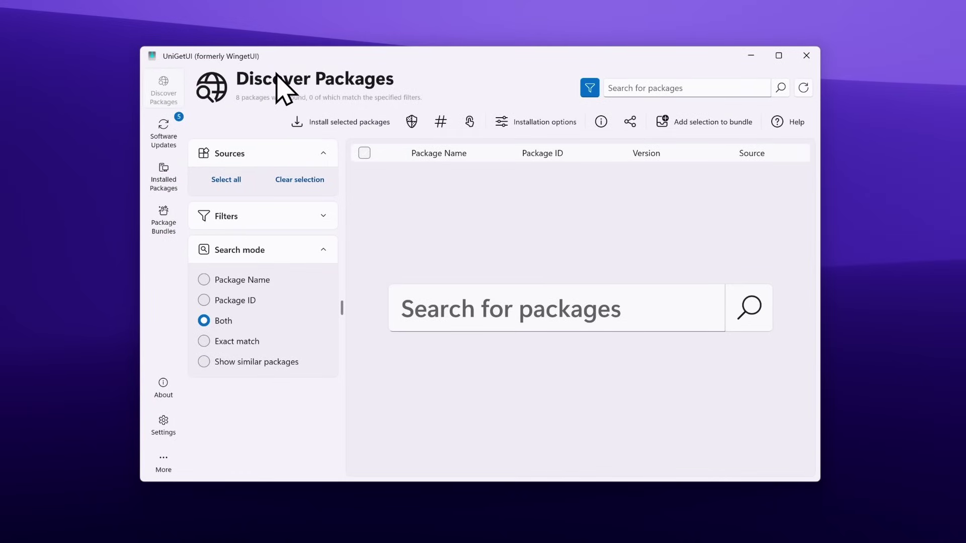
Show Software Updates, listing five WinGet updates including App Installer, Arc, Teams and Windows Terminal
left_click(622, 86)
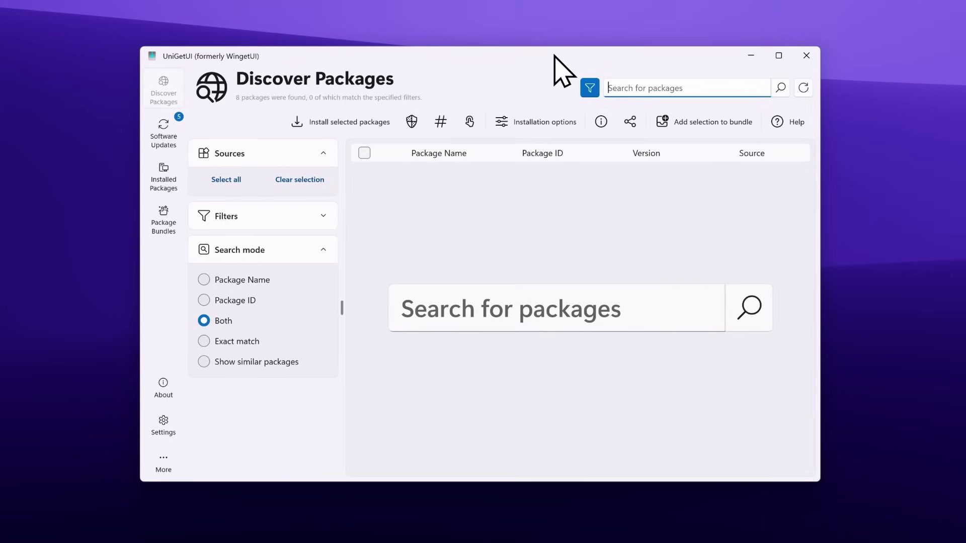
left_click(169, 126)
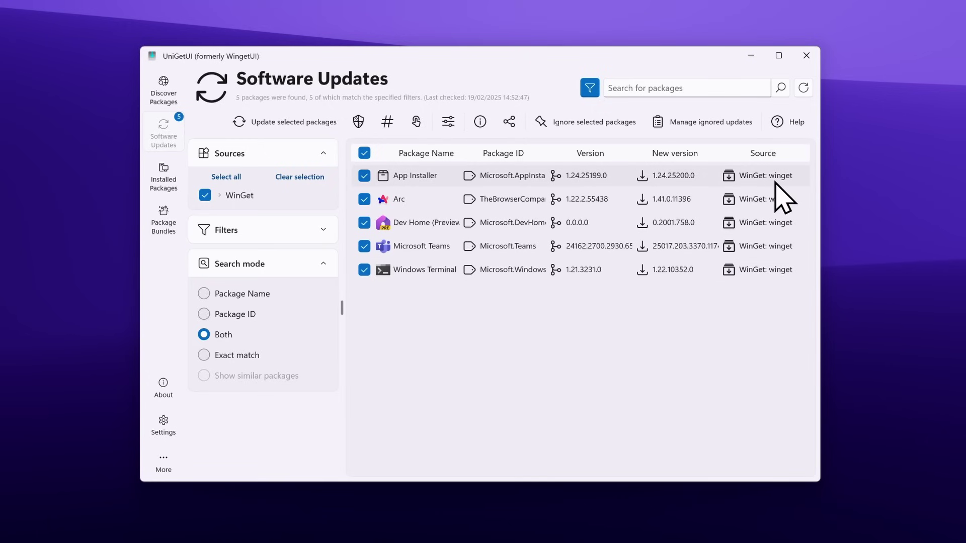
Show Installed Packages and scroll through the list of 84 installed packages
left_click(176, 183)
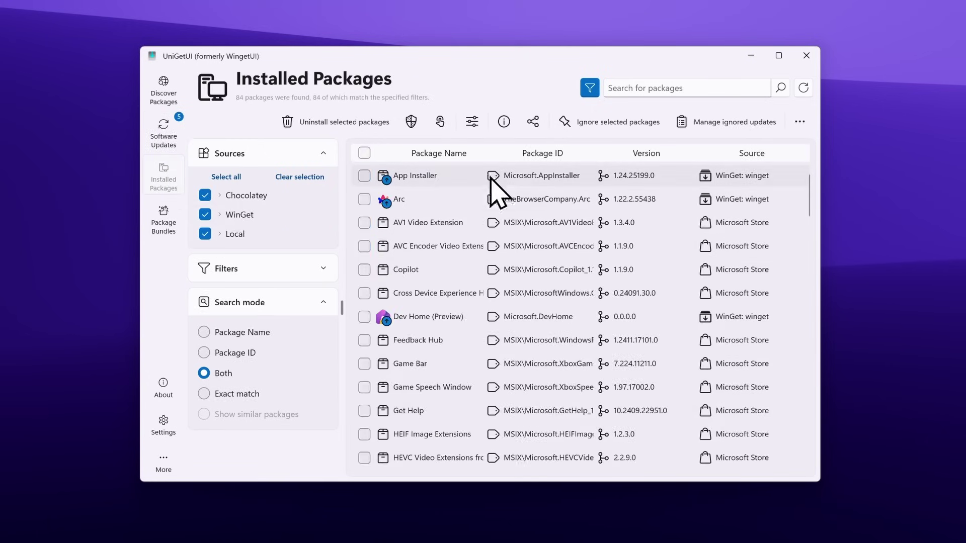
scroll(529, 237, "down", 10)
scroll(528, 324, "up", 10)
left_click(164, 219)
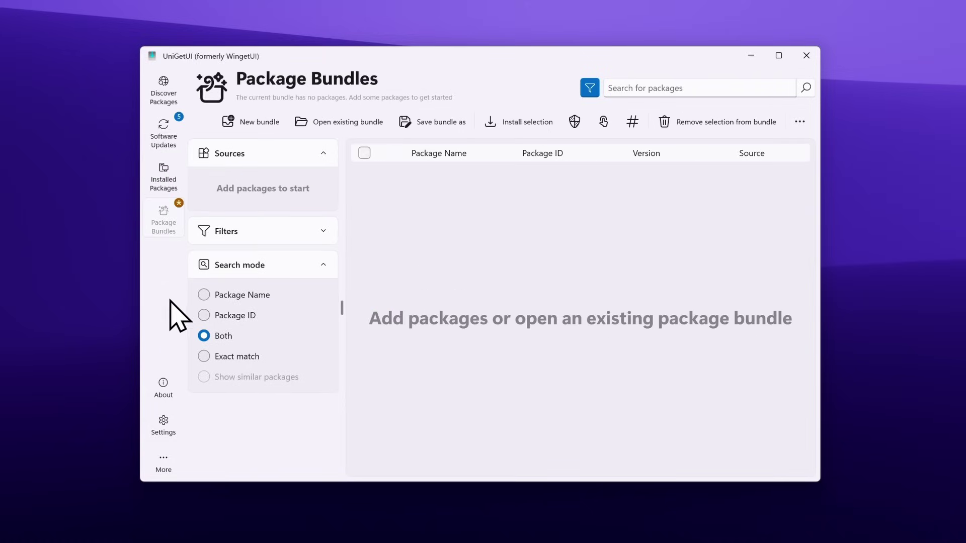
left_click(163, 428)
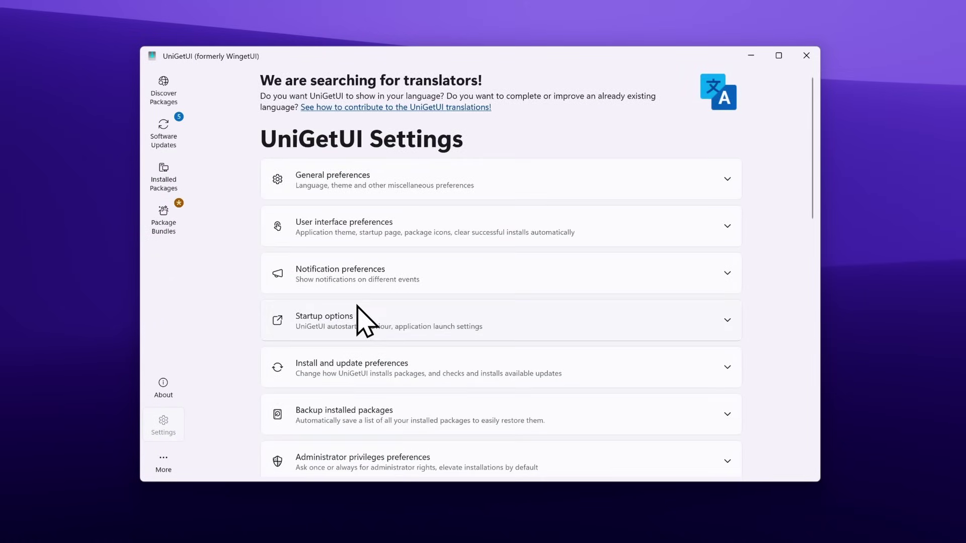
left_click(436, 195)
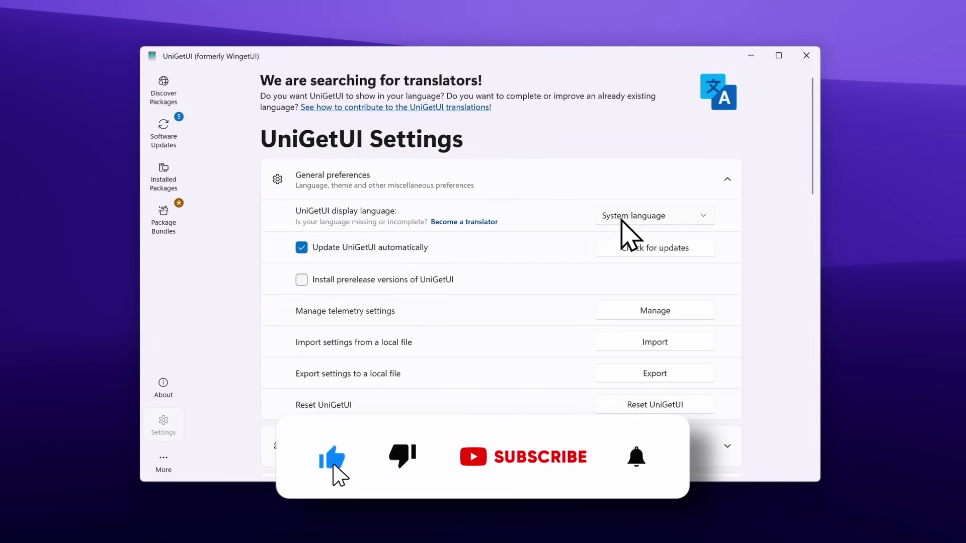
scroll(604, 226, "down", 3)
scroll(523, 227, "down", 3)
scroll(518, 231, "up", 6)
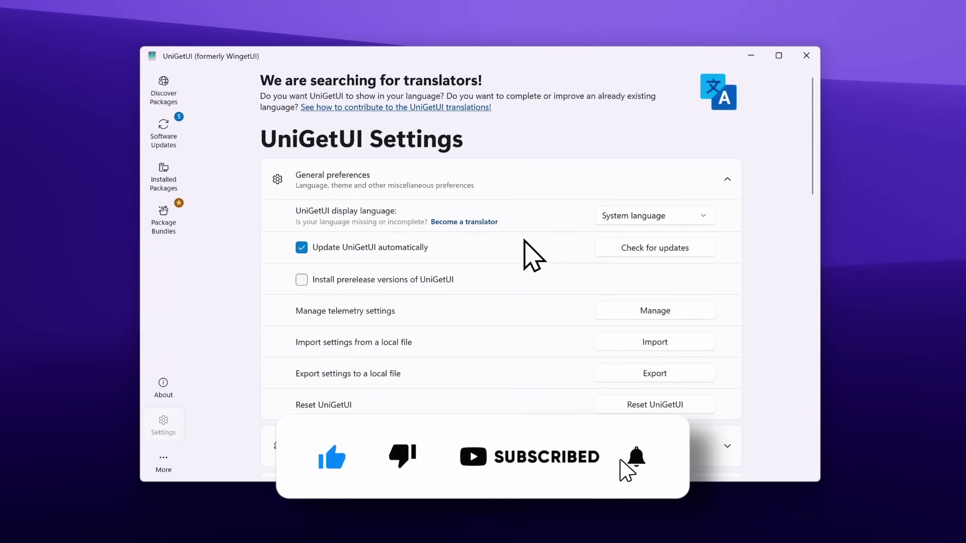
scroll(524, 239, "down", 2)
scroll(525, 239, "down", 2)
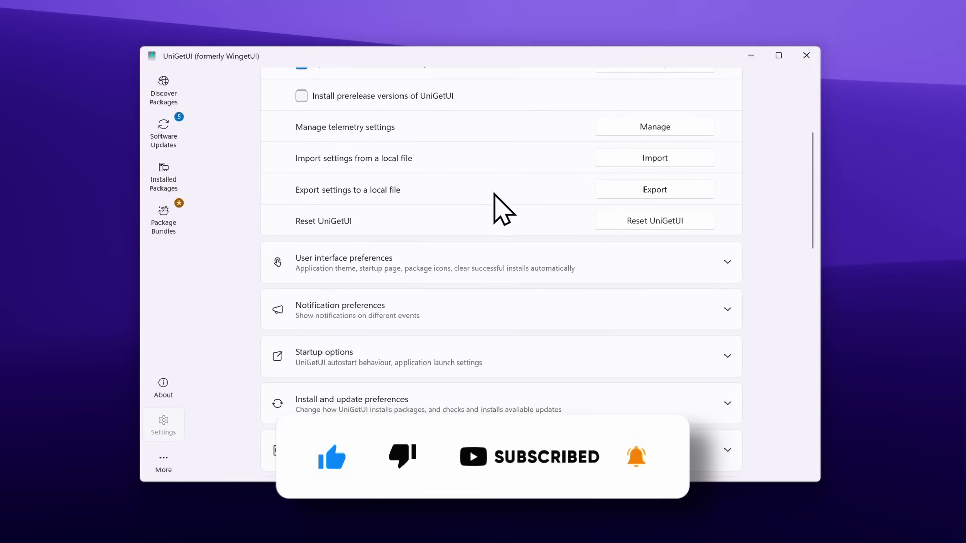
scroll(498, 206, "down", 3)
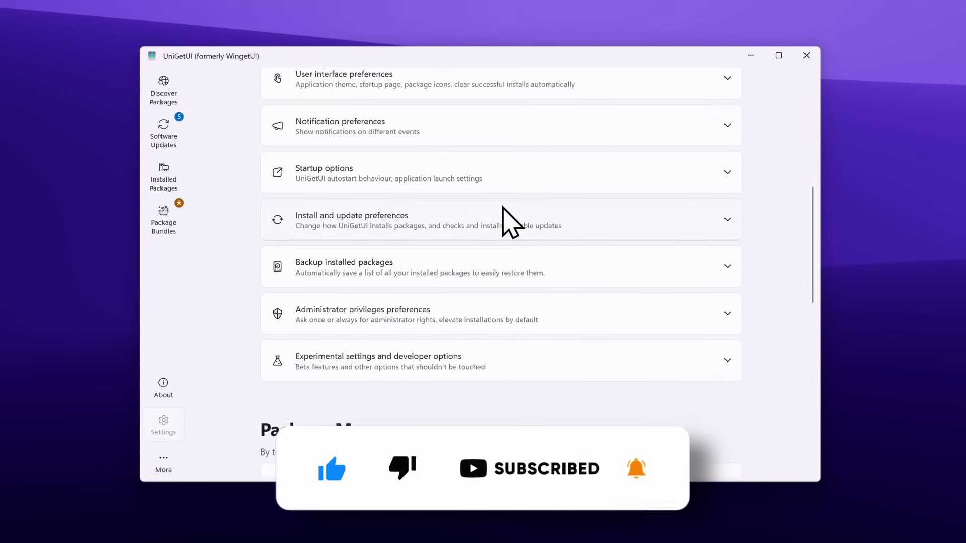
left_click(478, 177)
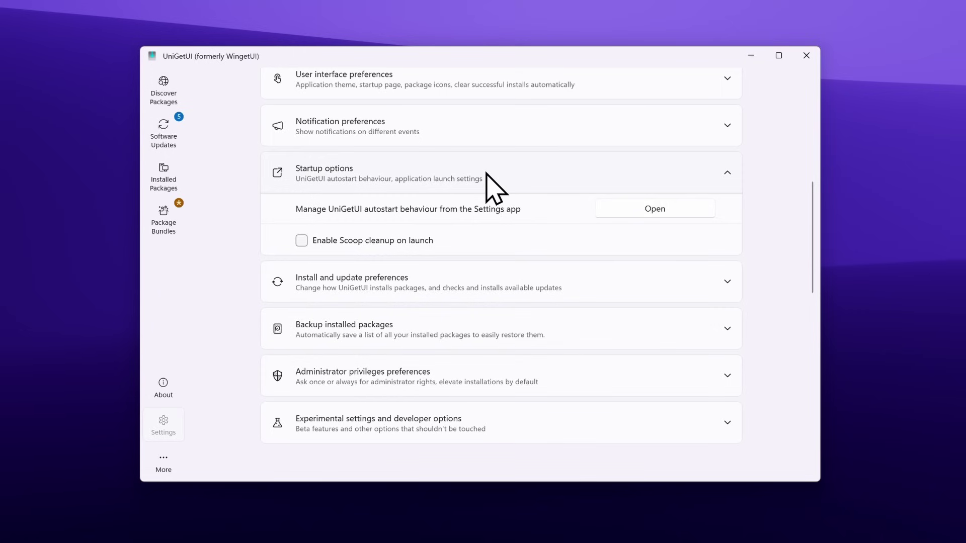
scroll(409, 156, "down", 5)
scroll(438, 186, "up", 4)
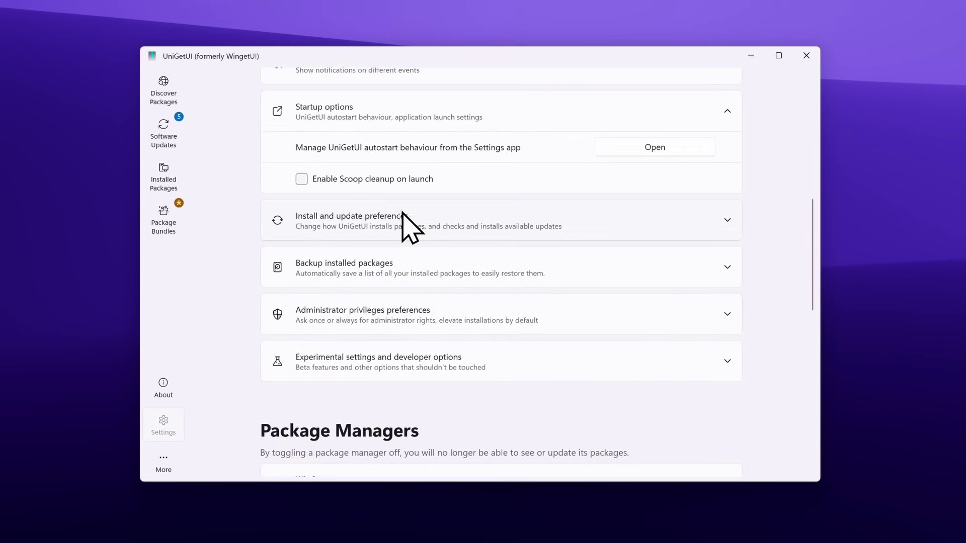
left_click(467, 219)
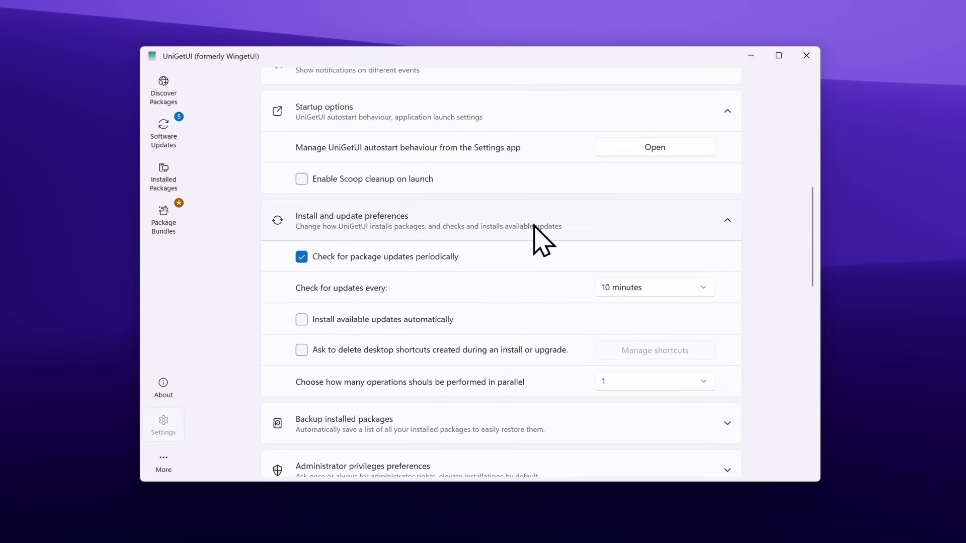
scroll(631, 295, "down", 4)
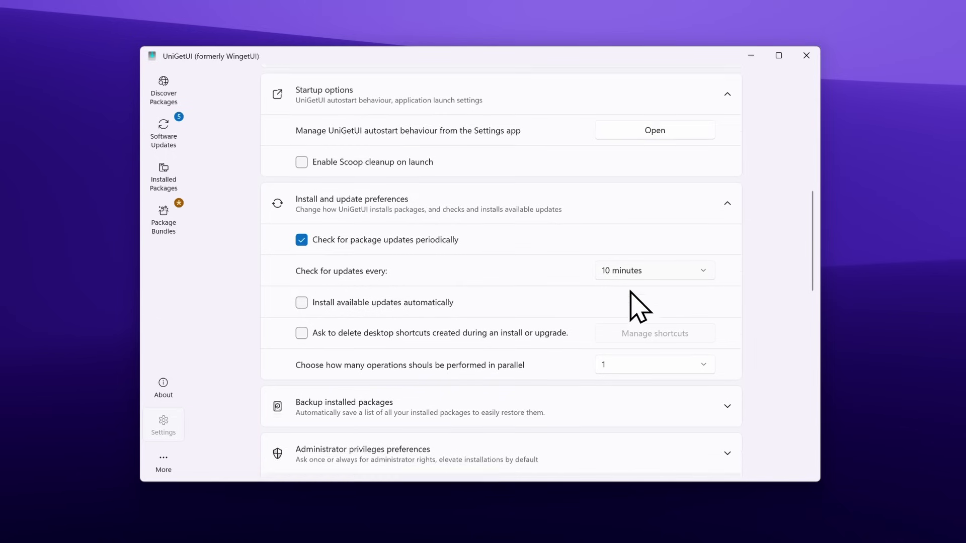
left_click(659, 104)
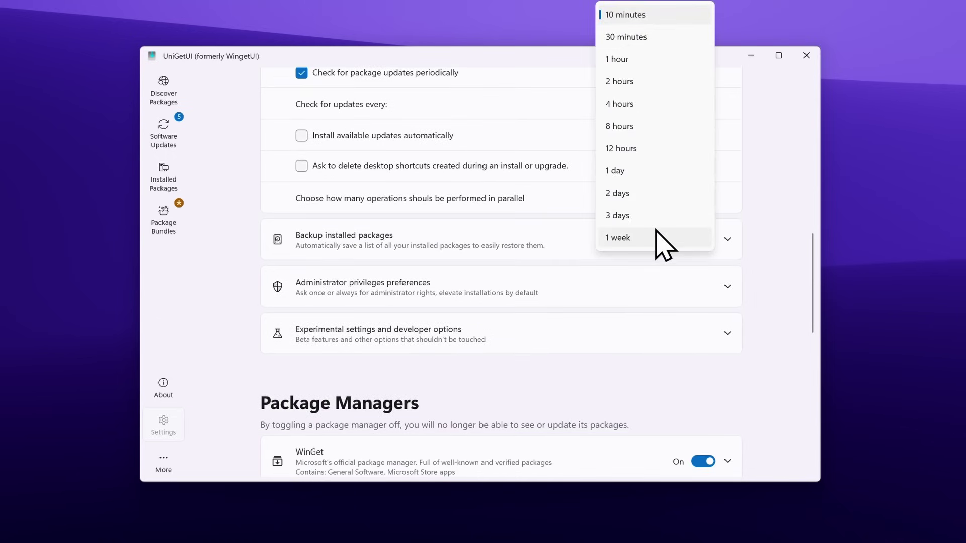
left_click(779, 236)
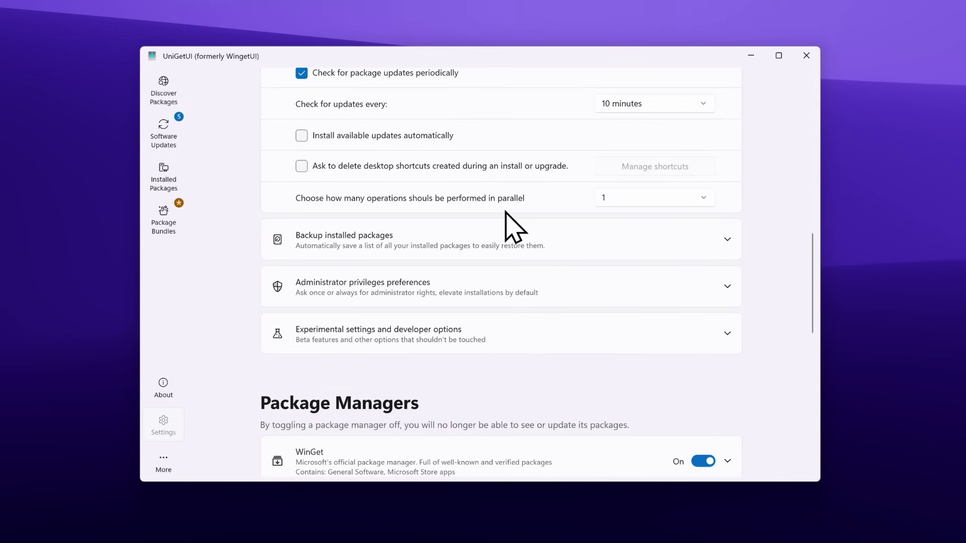
scroll(397, 186, "down", 7)
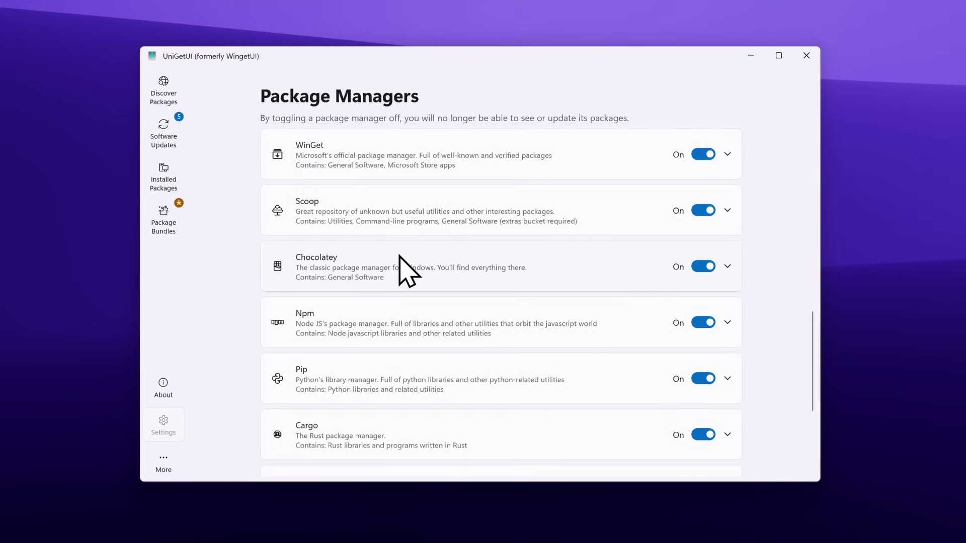
scroll(378, 257, "down", 3)
scroll(453, 254, "down", 3)
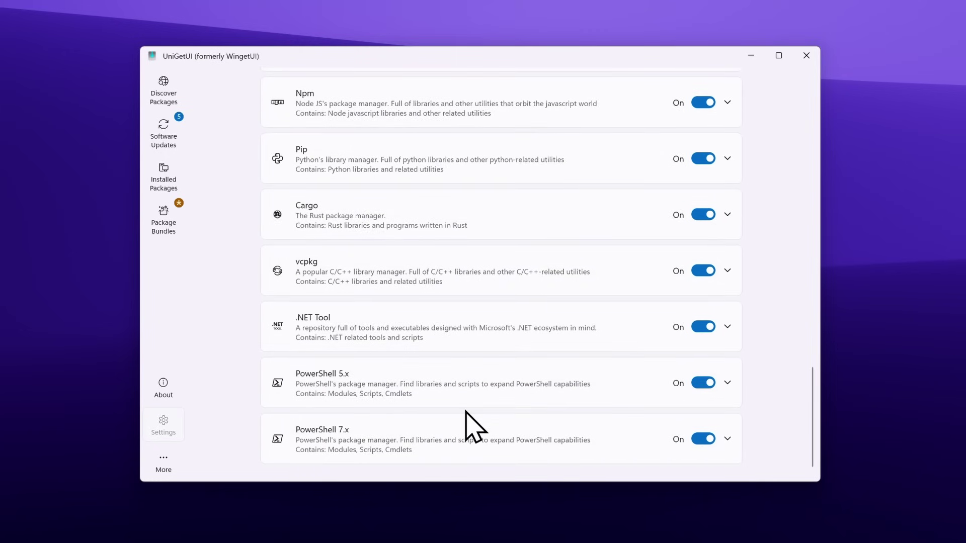
scroll(485, 397, "up", 20)
scroll(501, 362, "down", 20)
scroll(521, 269, "up", 6)
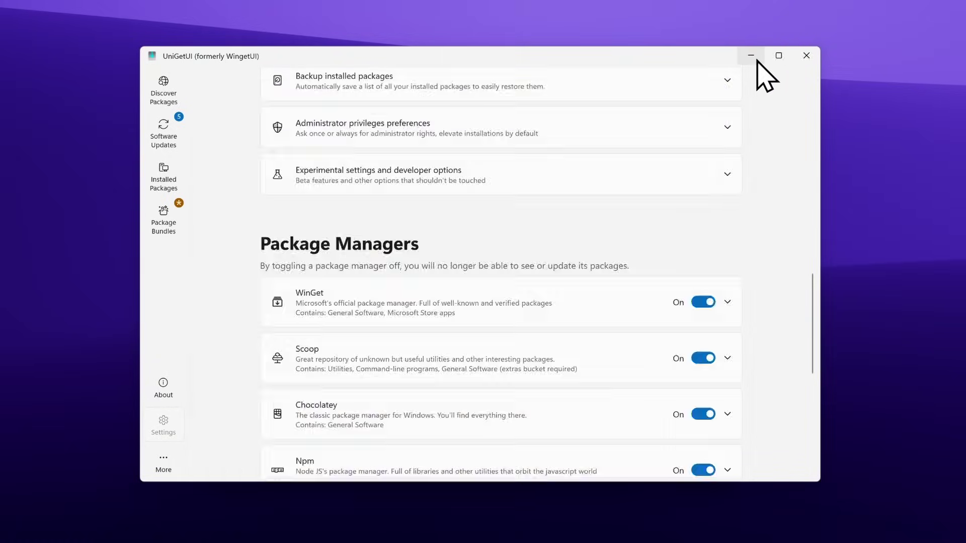
Minimize UniGetUI to check the Notepad to-do checklist, then return to UniGetUI
left_click(751, 55)
left_click(325, 142)
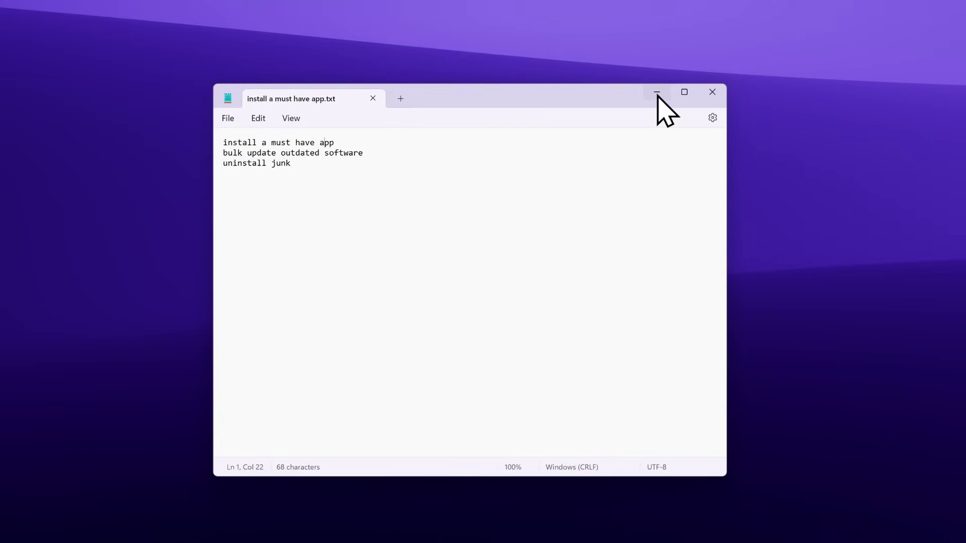
left_click(657, 94)
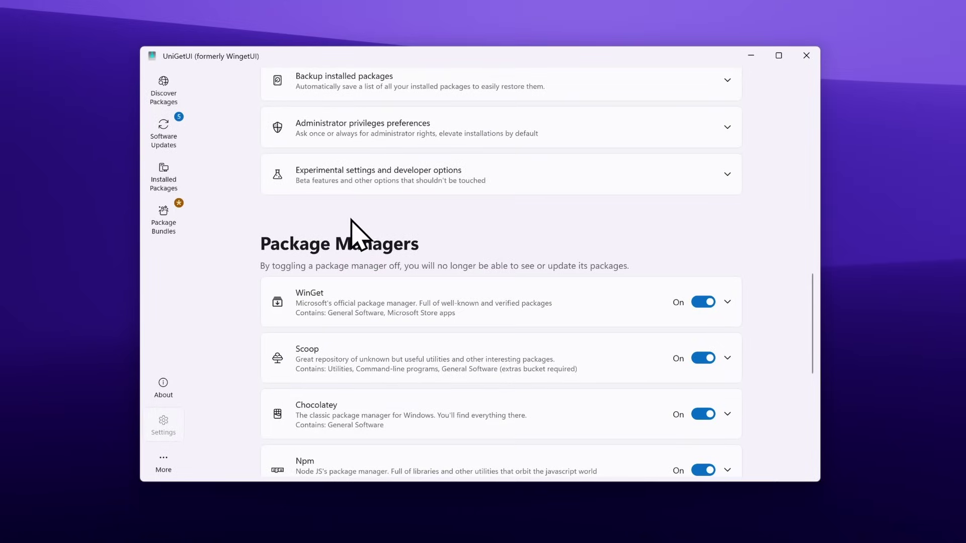
Search Discover Packages for 'google chrome' to list its 8 matching packages
left_click(164, 96)
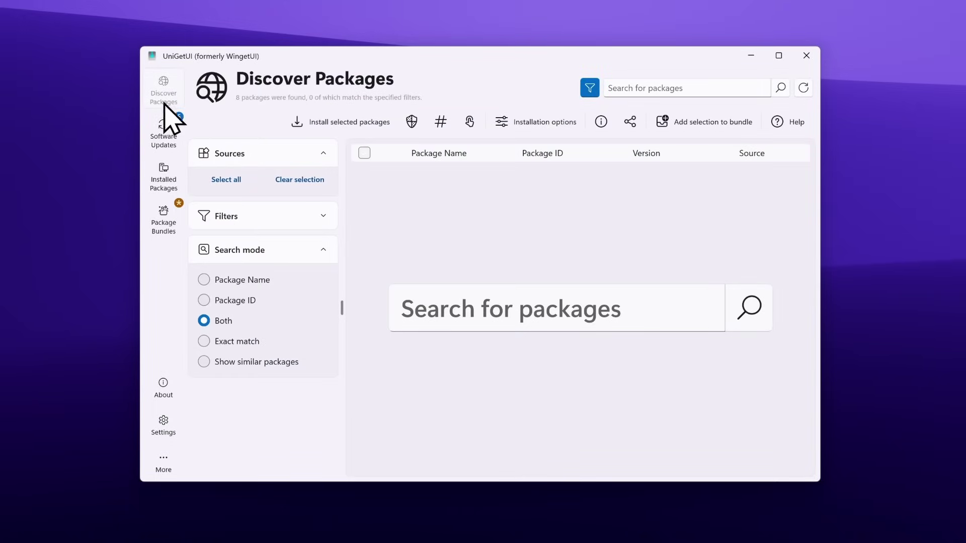
left_click(640, 88)
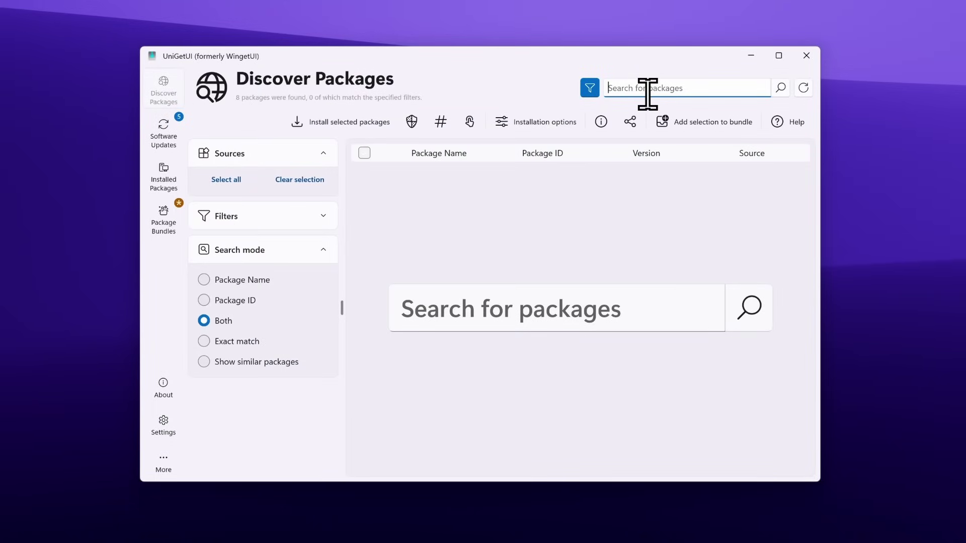
type("google chrome")
left_click(780, 88)
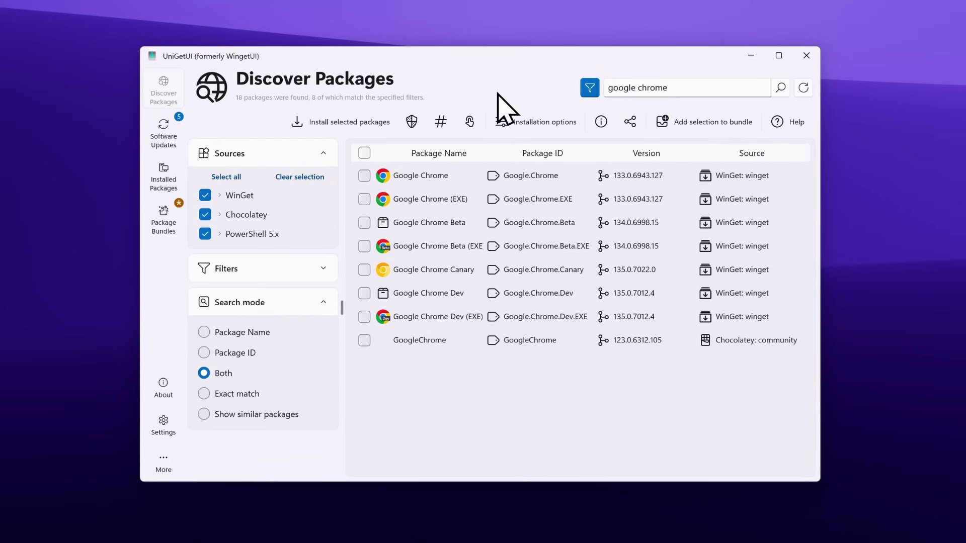
Tick Google Chrome from WinGet, install it, and approve the administrator prompt
left_click(364, 176)
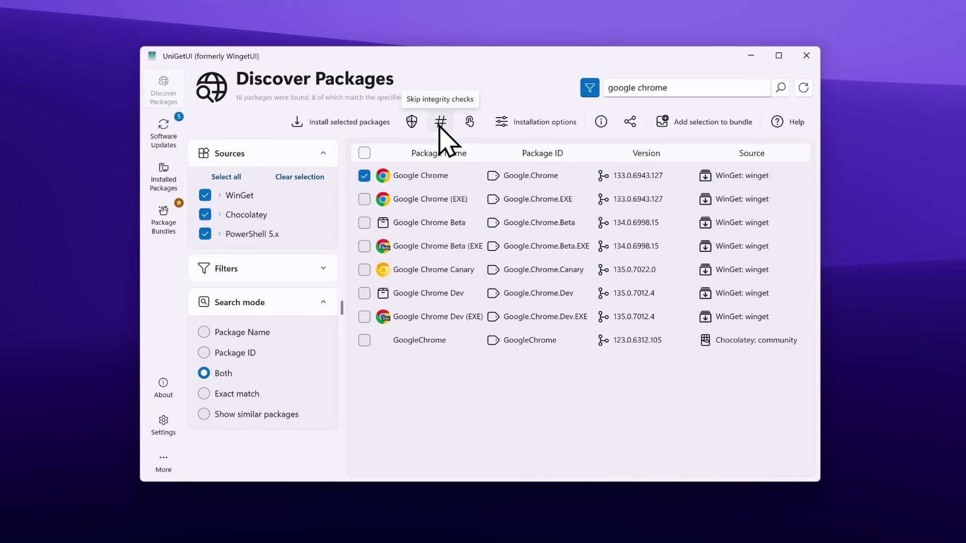
left_click(469, 122)
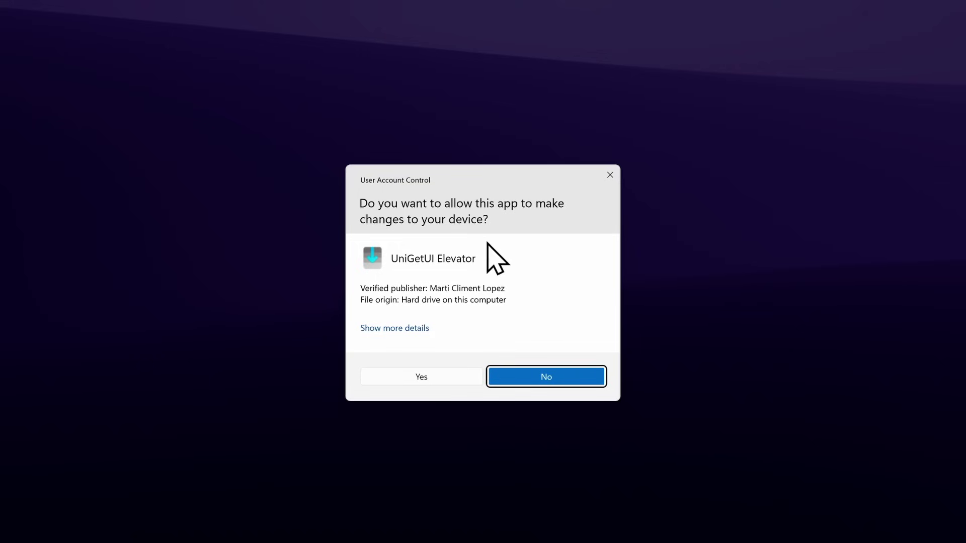
left_click(433, 376)
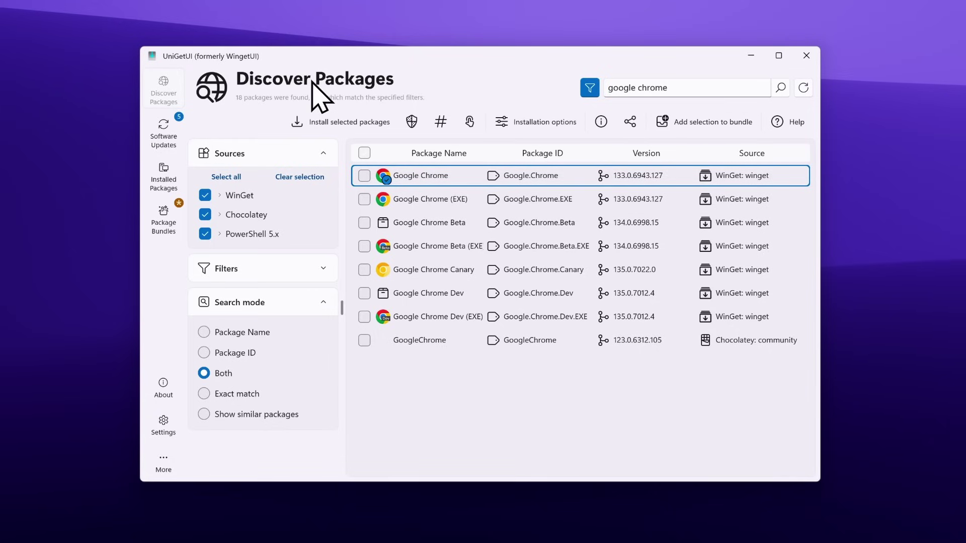
Launch the newly installed Google Chrome from the Start menu's All apps list
key("super")
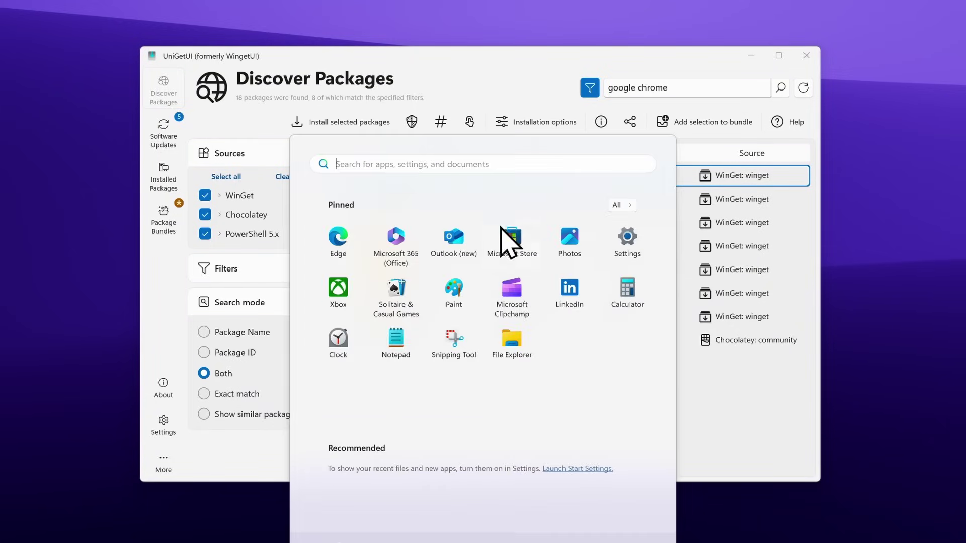
left_click(619, 205)
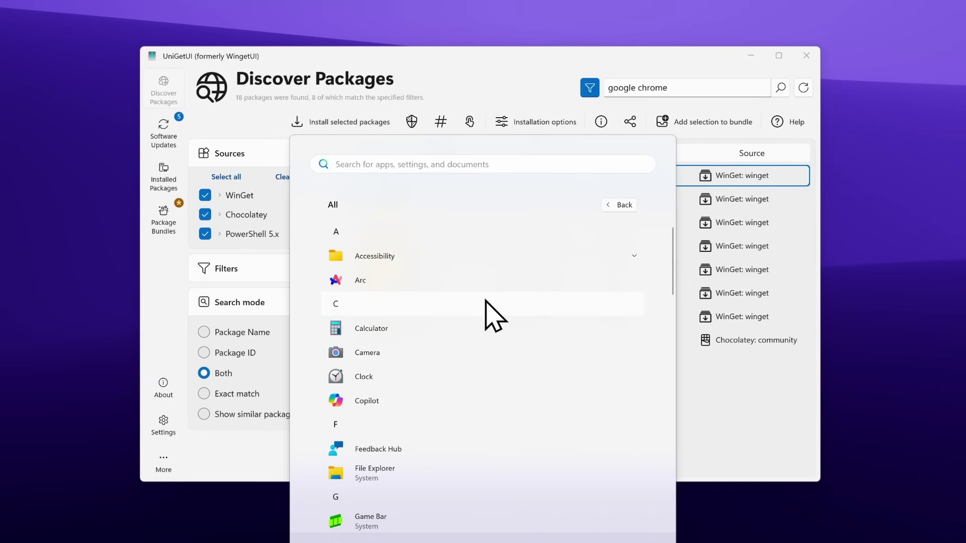
scroll(488, 307, "down", 5)
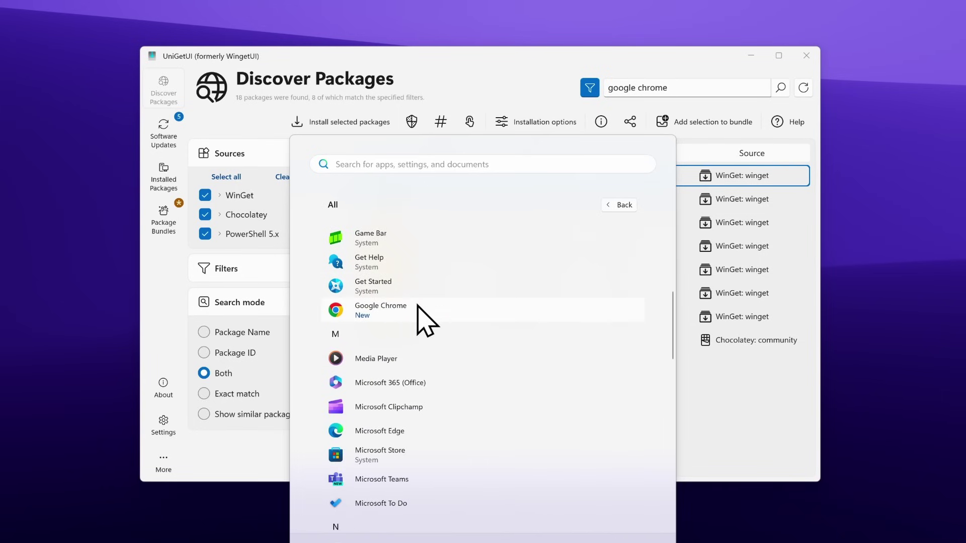
left_click(398, 313)
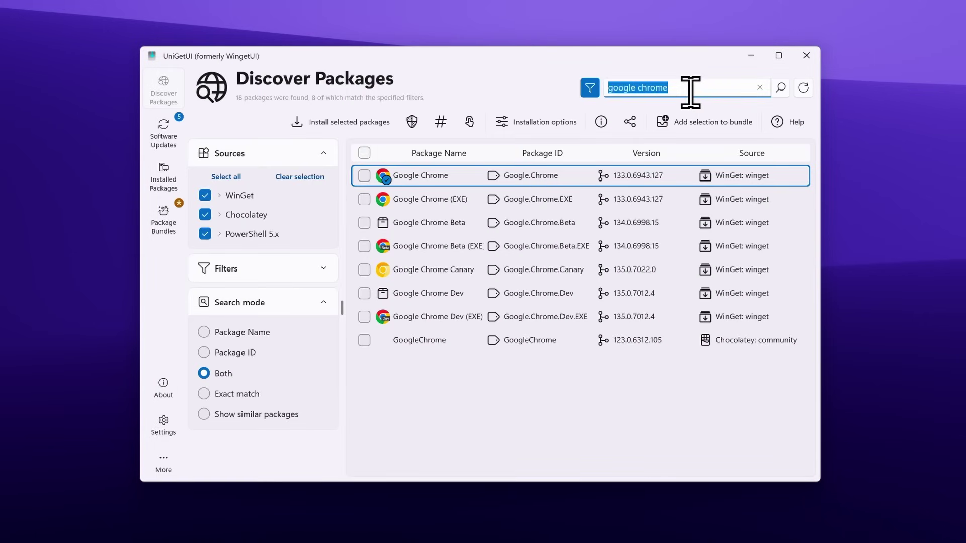
Search 'vlc' and install VLC media player from WinGet, approving the administrator prompt
type("v")
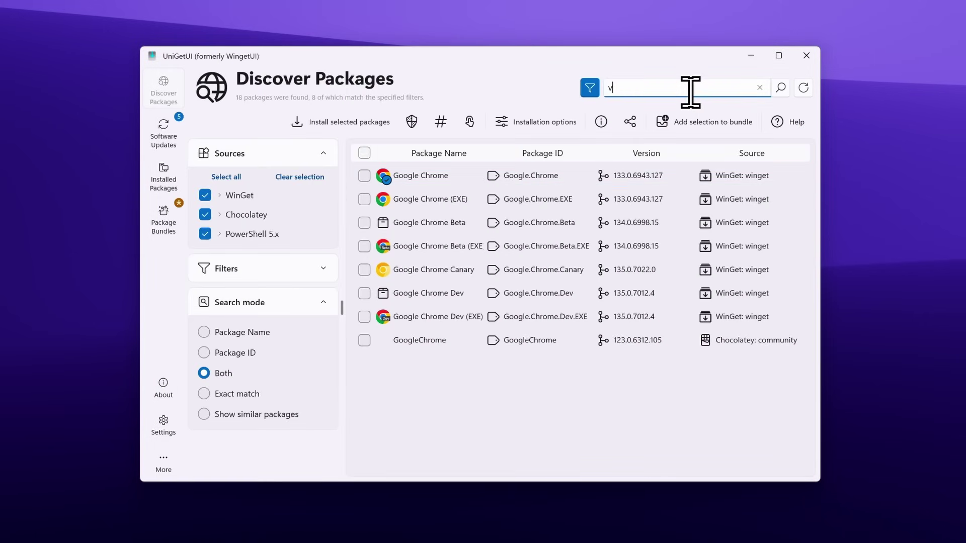
type("lc")
left_click(780, 88)
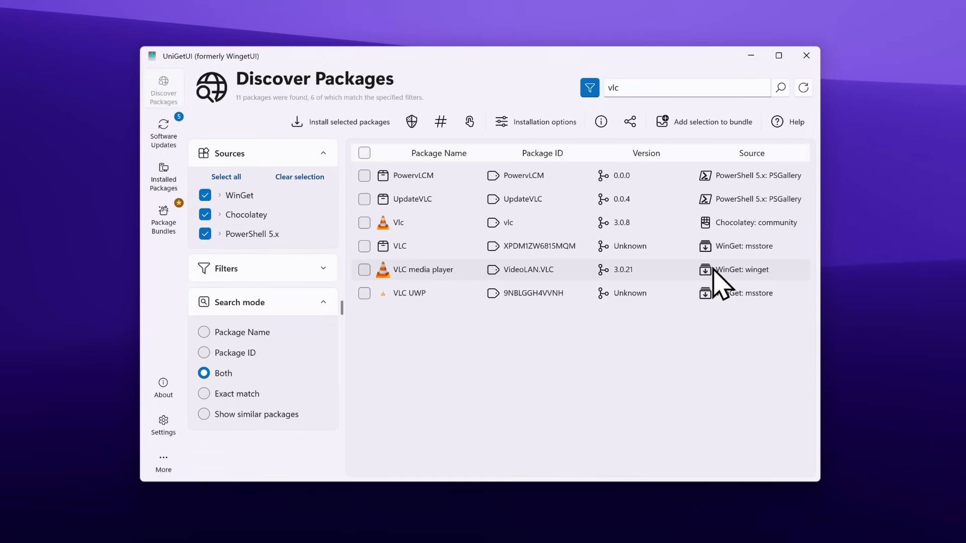
left_click(364, 270)
left_click(353, 125)
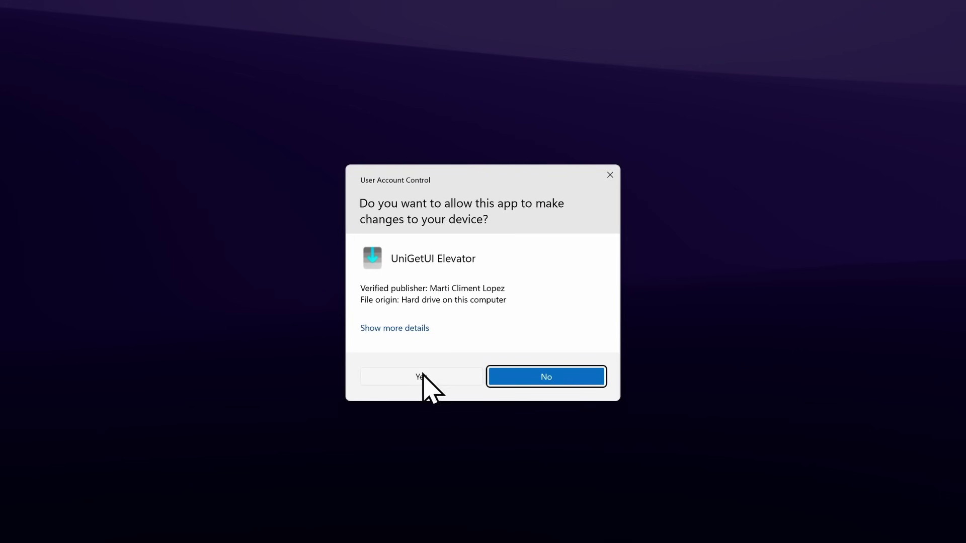
left_click(422, 380)
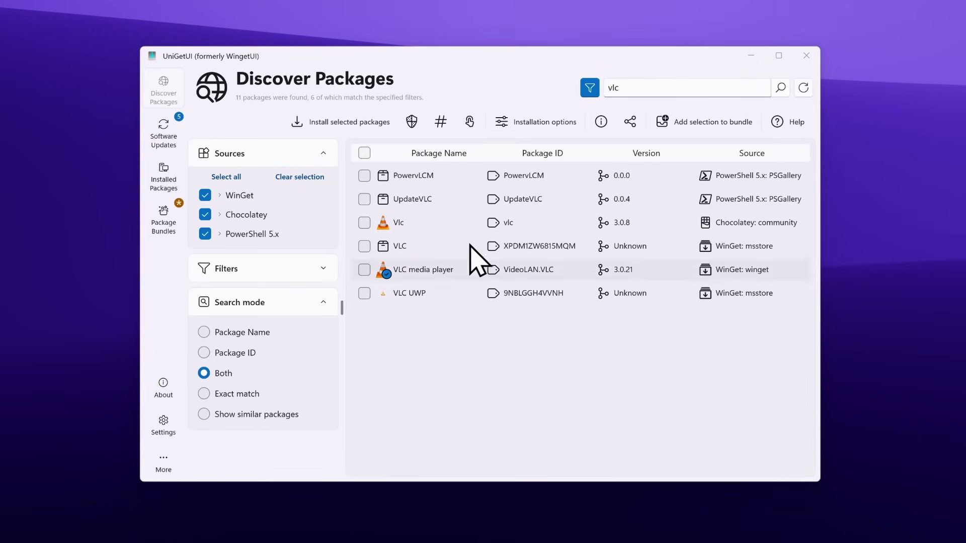
Search 'vlc' in the Start menu to confirm VLC is installed
key("super")
left_click(478, 162)
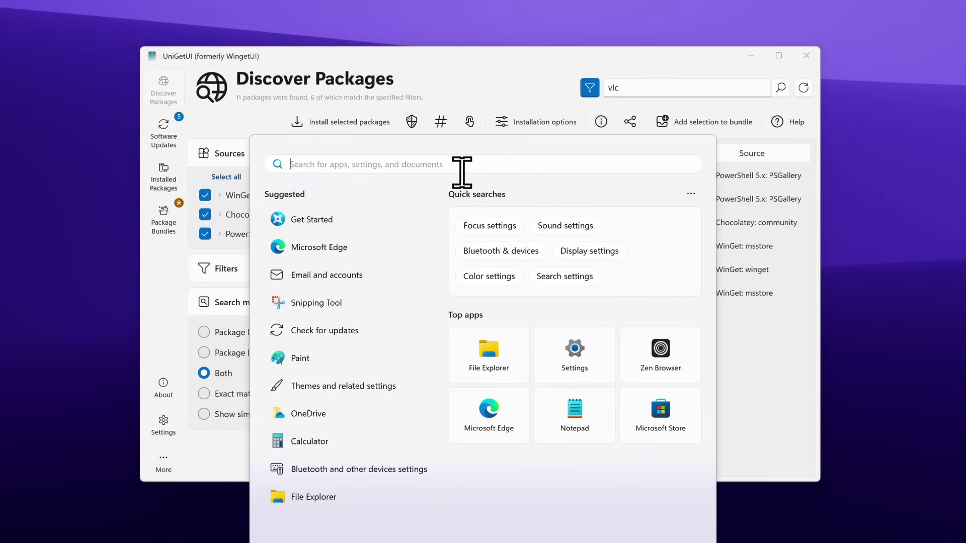
type("vlc")
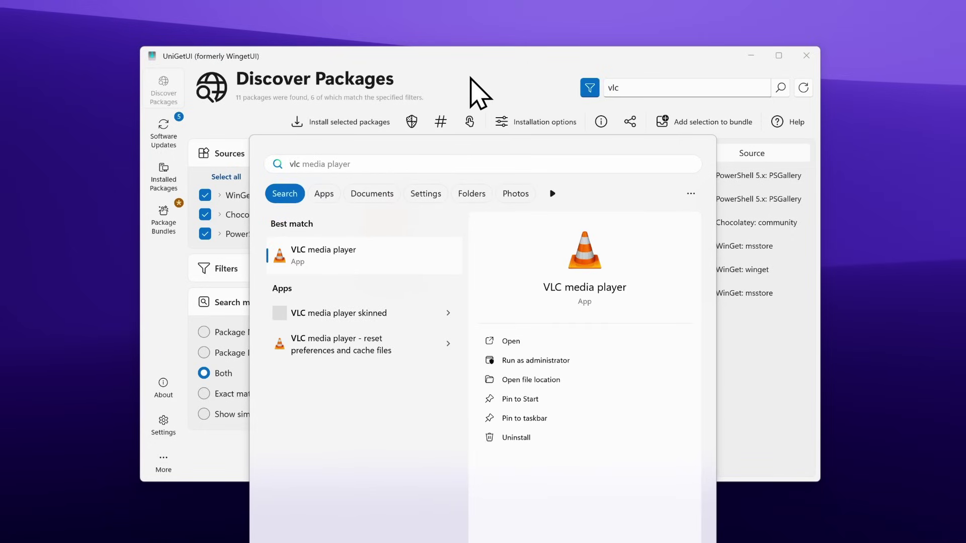
left_click(478, 93)
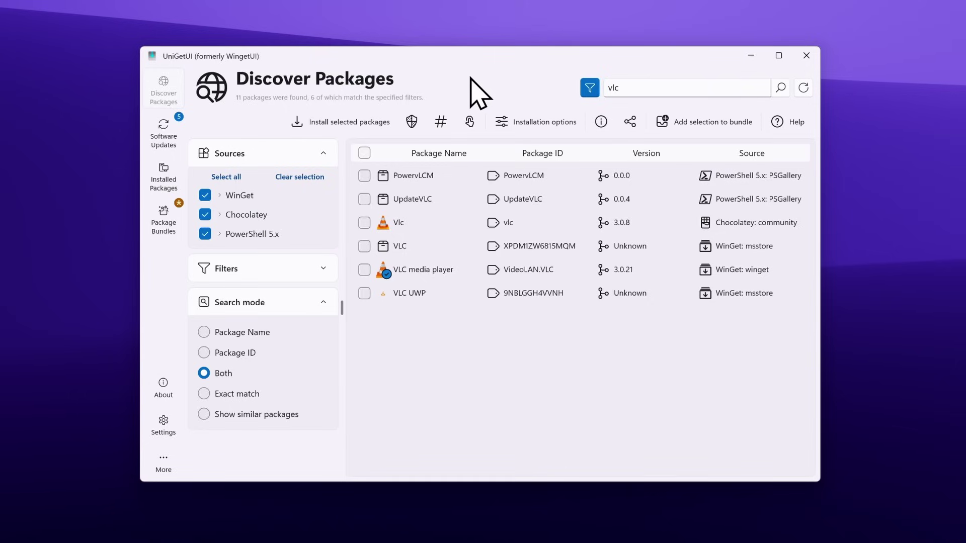
Search for 7-Zip and add it to a package bundle
left_click(650, 89)
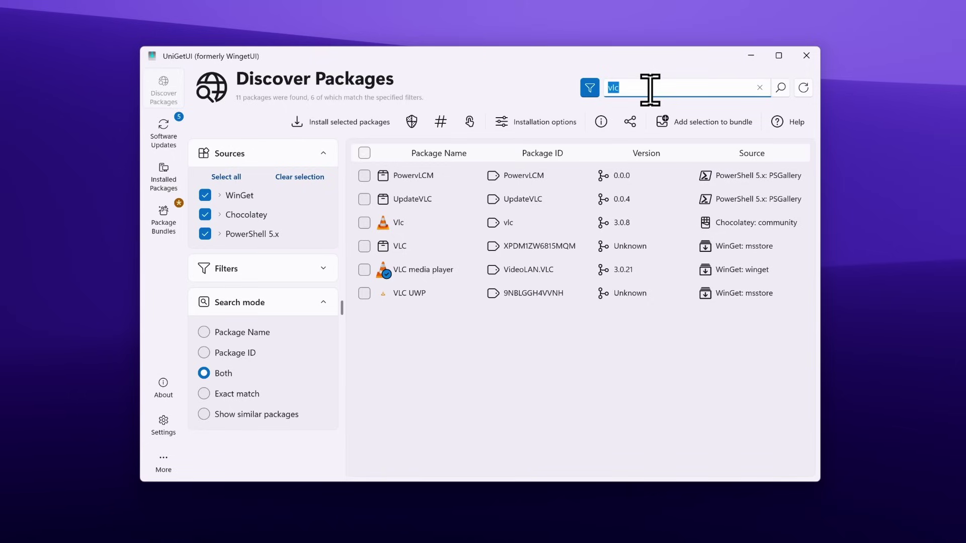
key("BackSpace")
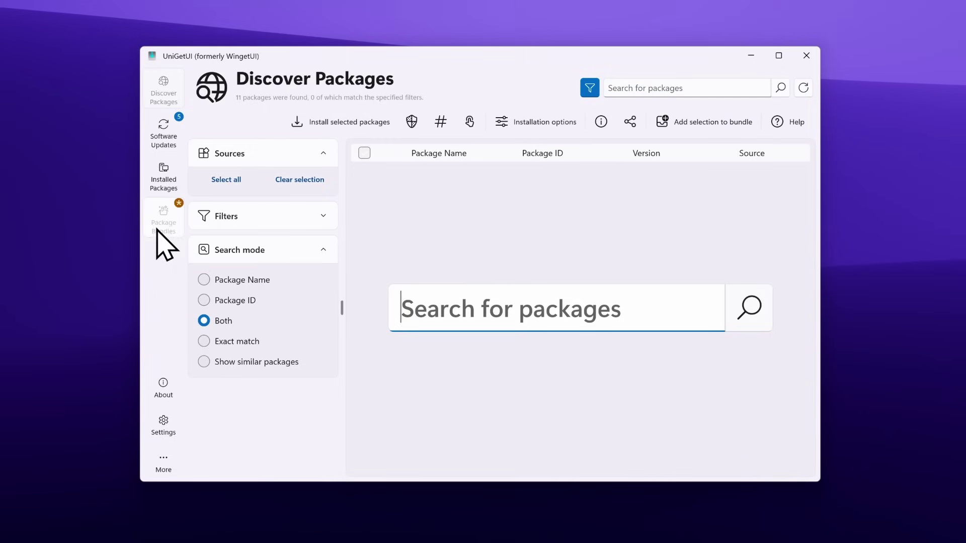
left_click(648, 88)
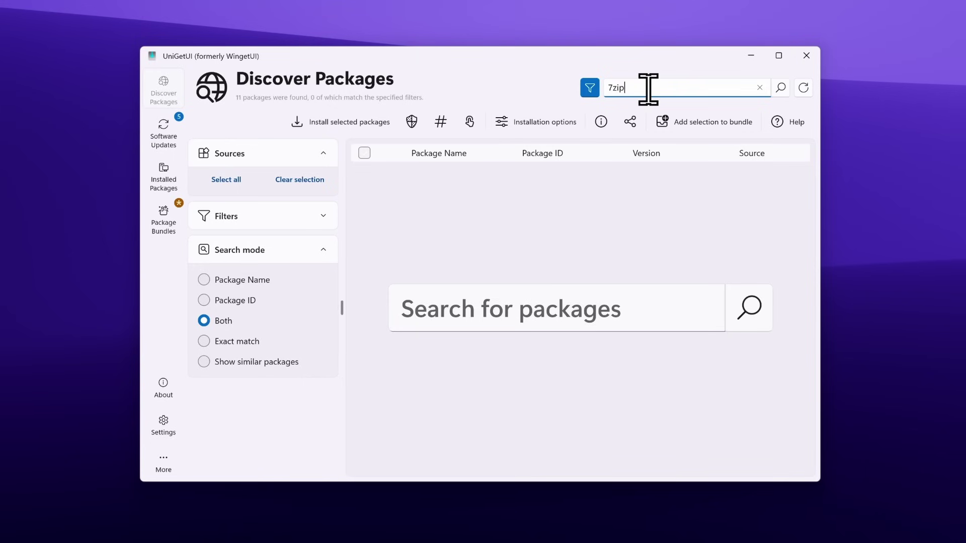
left_click(365, 176)
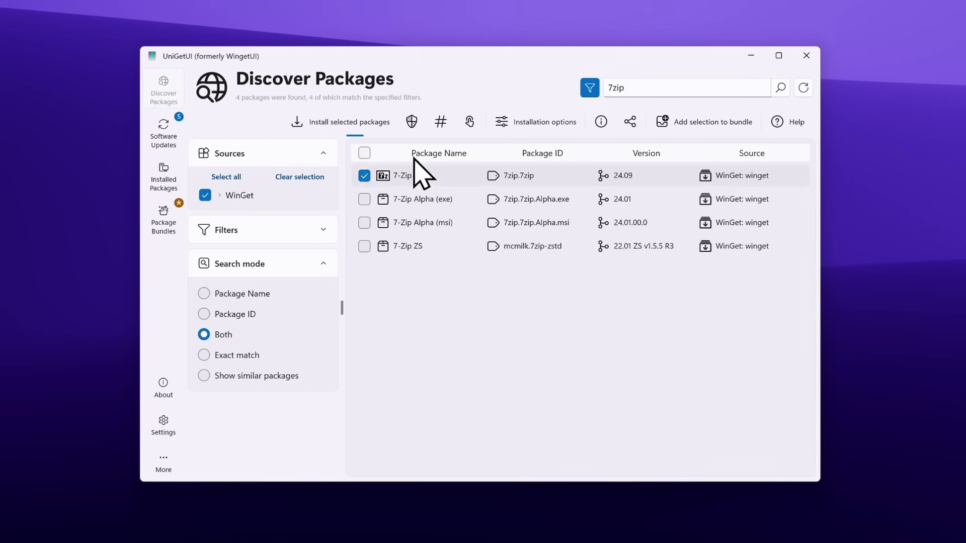
left_click(719, 122)
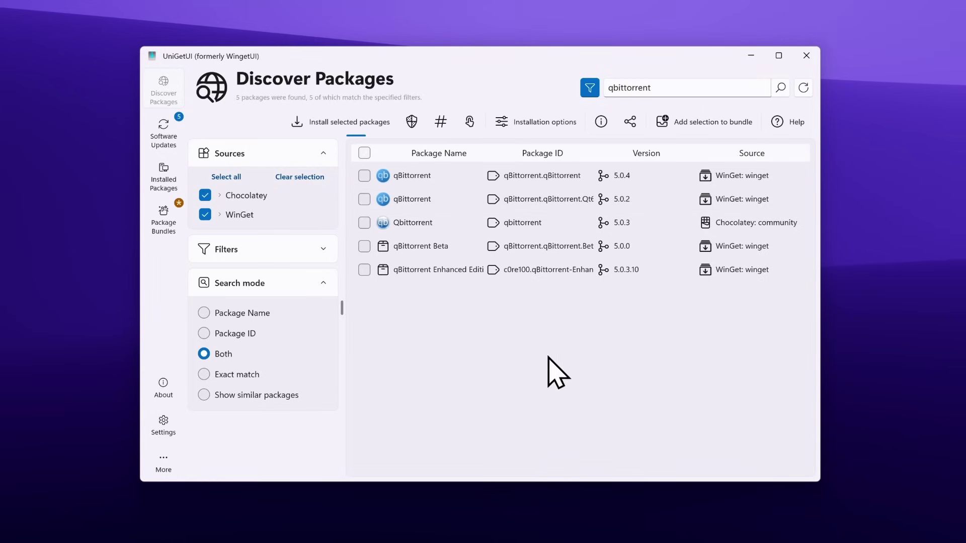
Add WinGet qBittorrent to the same bundle, mark both entries, and select the first checklist line
left_click(364, 175)
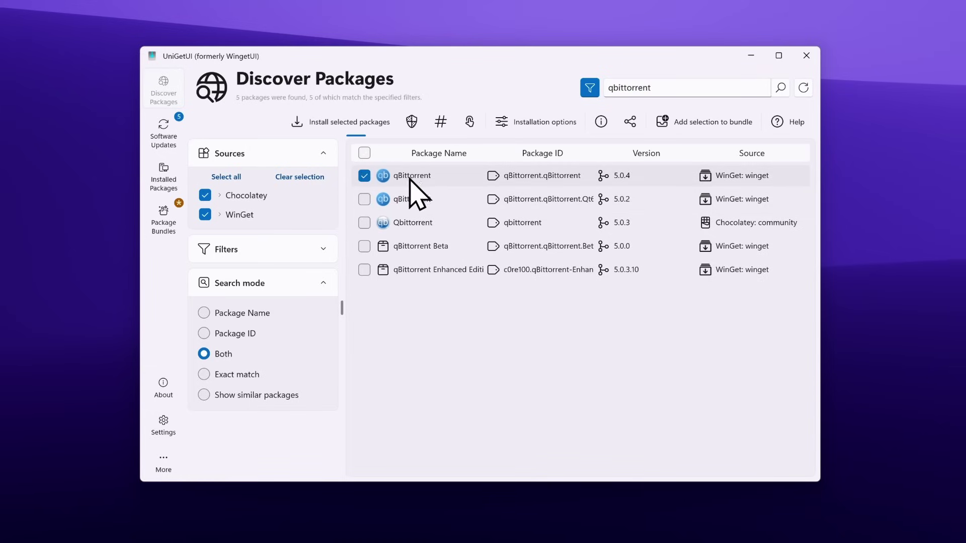
left_click(711, 133)
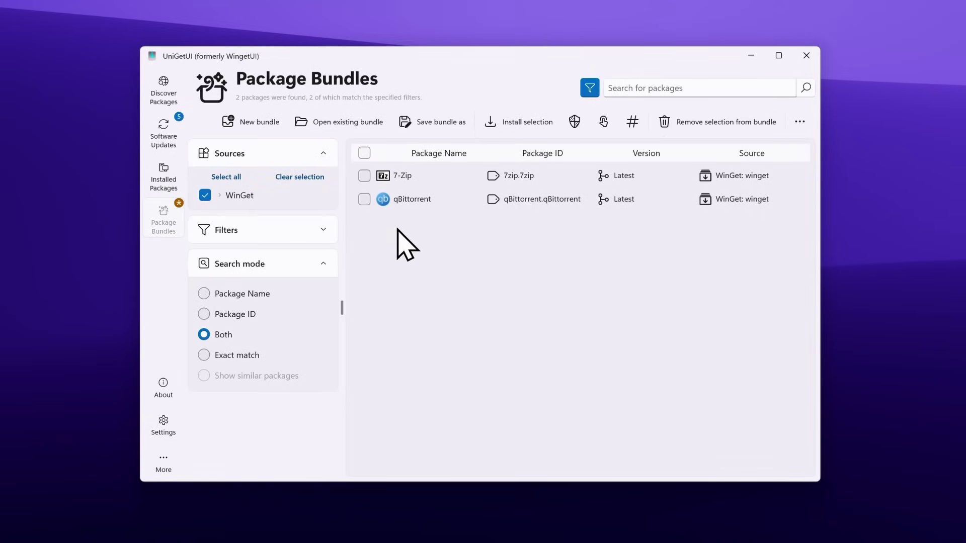
left_click(364, 153)
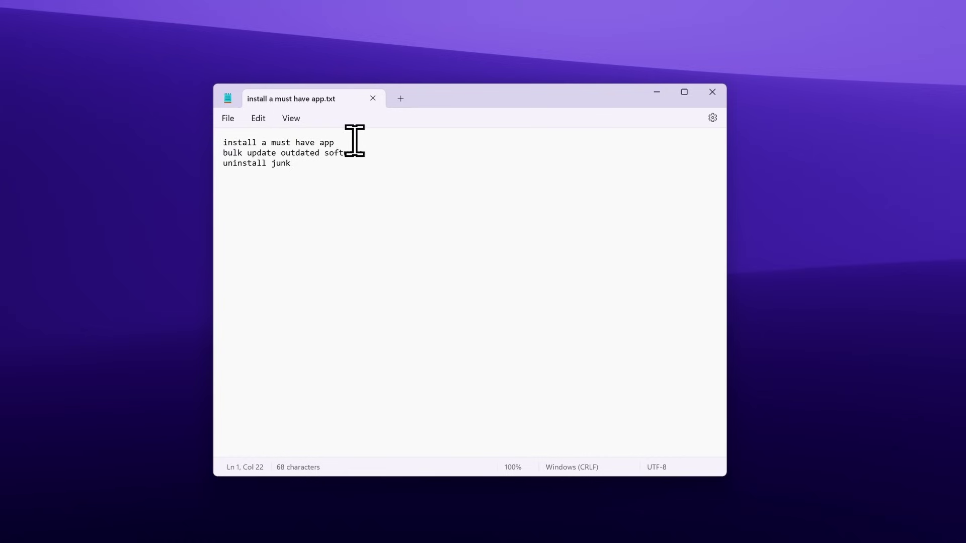
left_click_drag(356, 141, 220, 146)
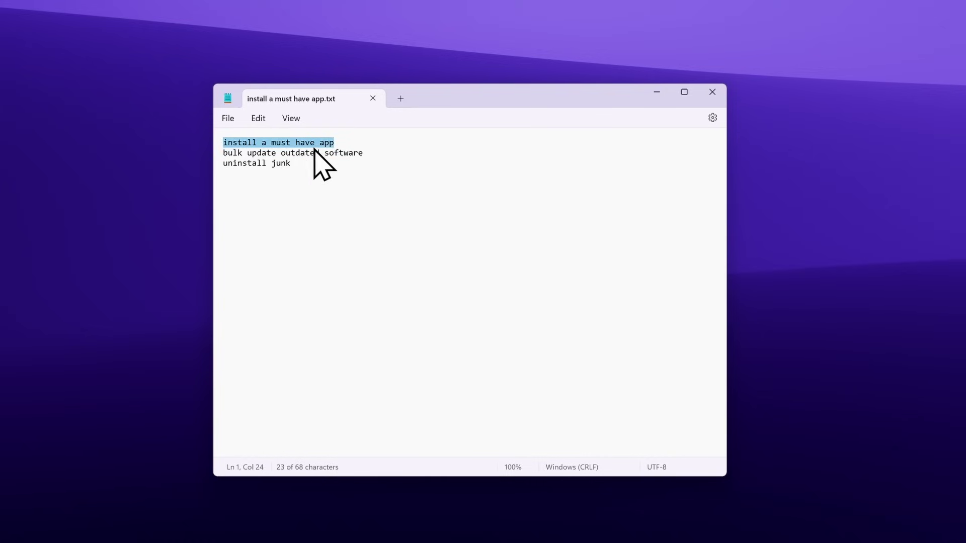
Tick off 'install a must have app' by adding a slash at the end of line 1
left_click(386, 144)
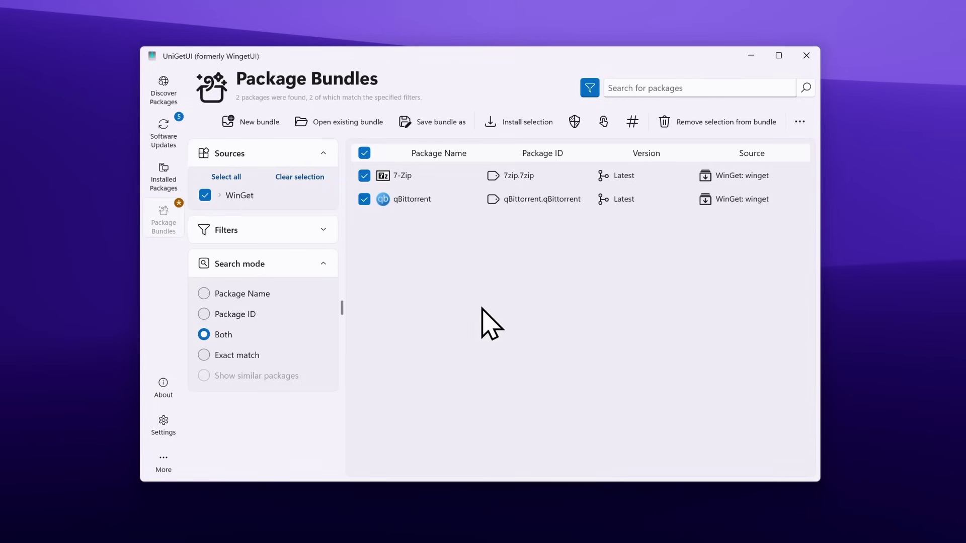
Update all five outdated packages at once from Software Updates, starting with App Installer
left_click(164, 133)
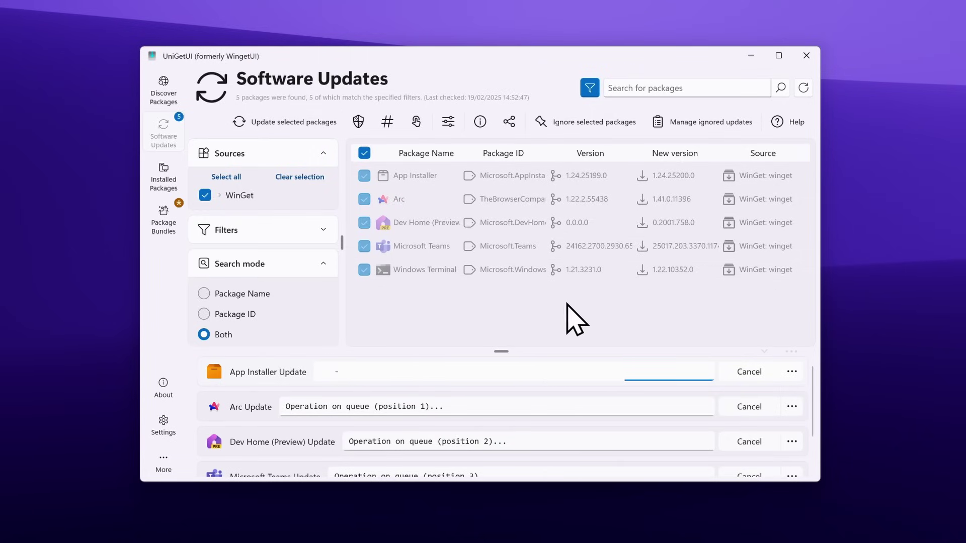
left_click_drag(811, 374, 814, 415)
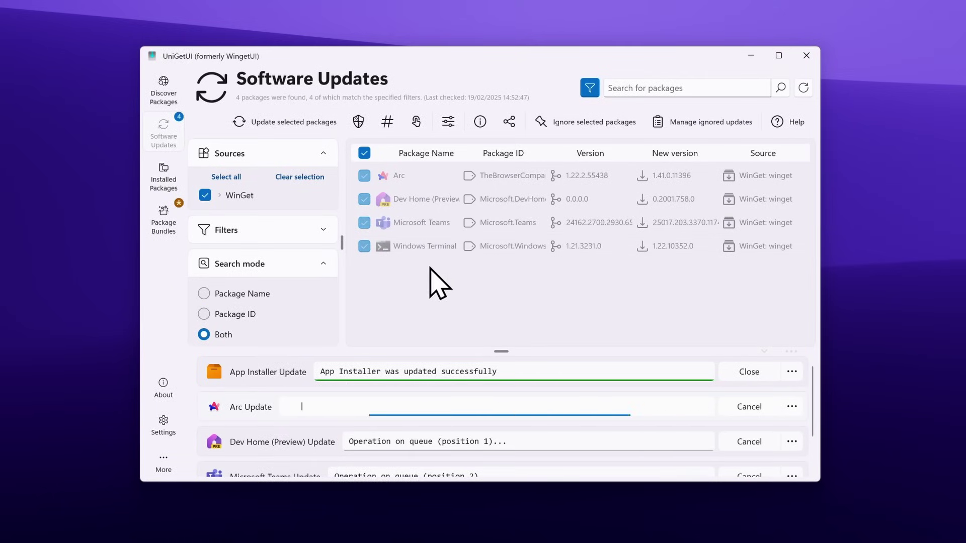
In Installed Packages, mark Windows Calculator for removal
left_click(164, 180)
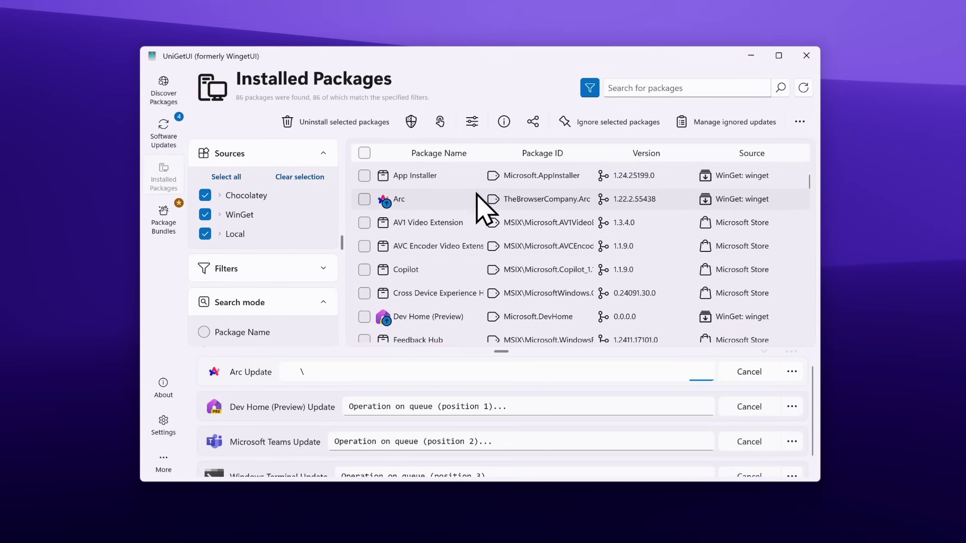
scroll(518, 216, "down", 1)
scroll(521, 221, "down", 5)
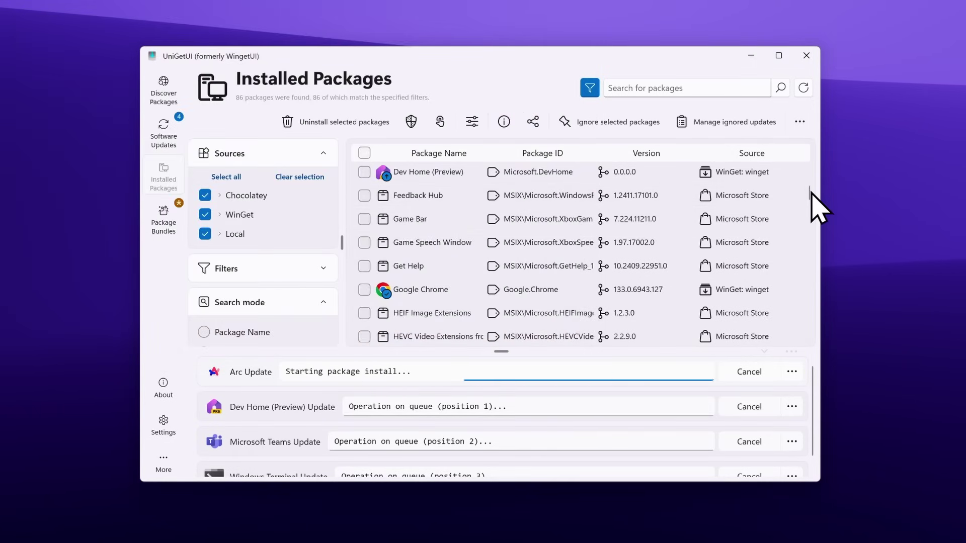
left_click_drag(808, 192, 811, 286)
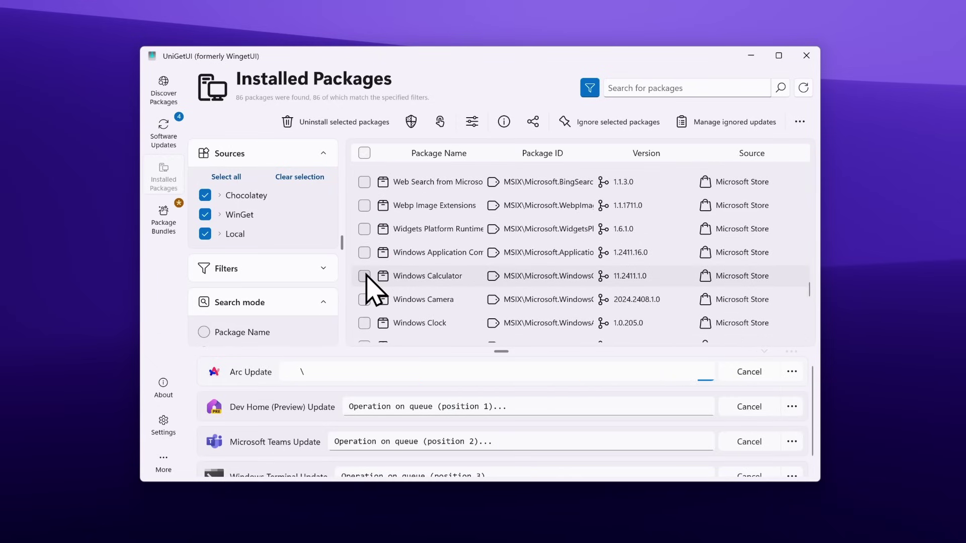
left_click(364, 275)
Also mark Xbox TCUI and the WinGet Microsoft Edge for removal
scroll(550, 287, "down", 3)
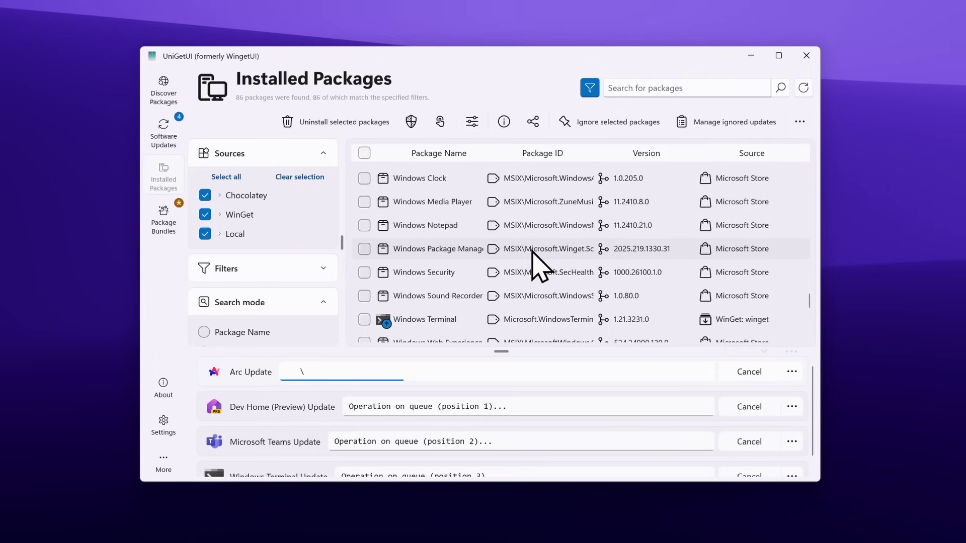
scroll(523, 247, "down", 5)
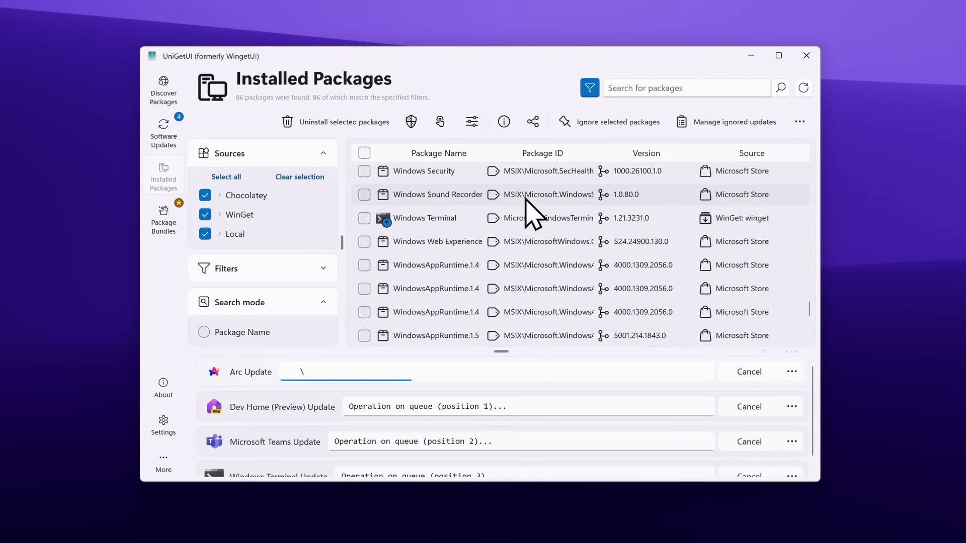
scroll(539, 236, "down", 2)
left_click(364, 303)
scroll(492, 280, "up", 10)
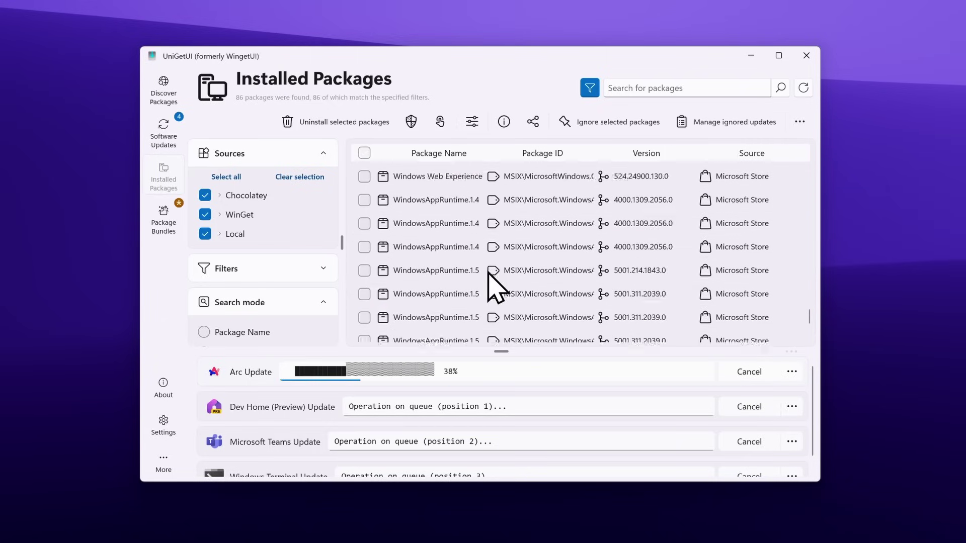
scroll(496, 285, "up", 10)
scroll(499, 262, "down", 3)
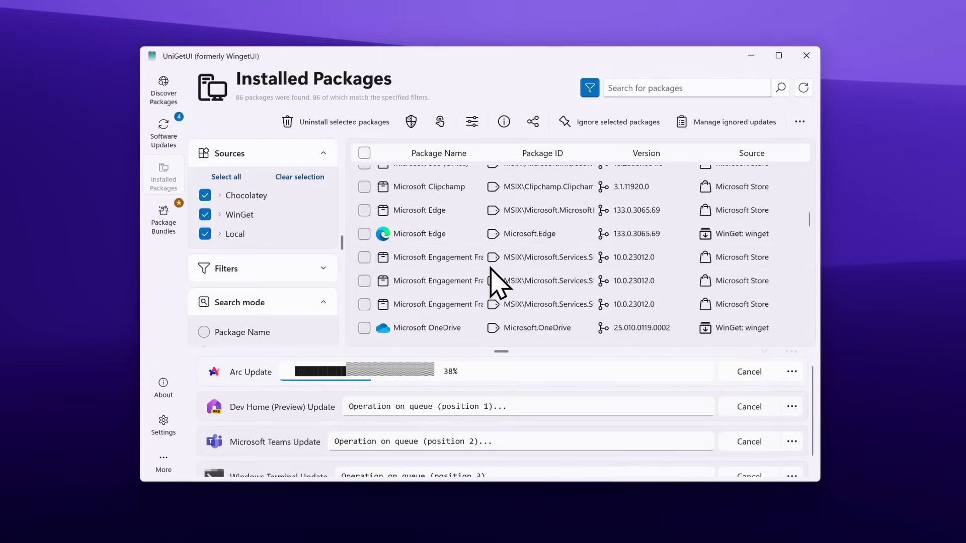
left_click(364, 234)
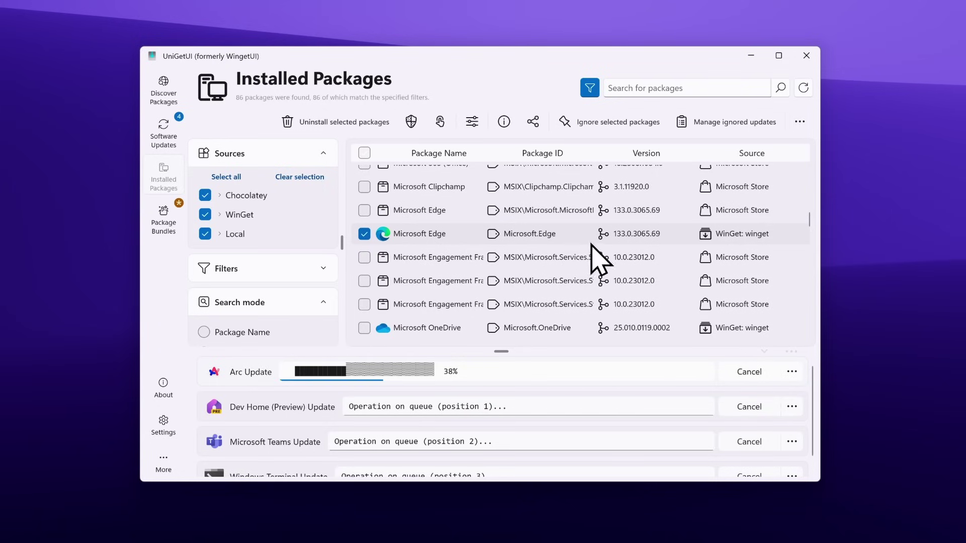
scroll(618, 239, "up", 10)
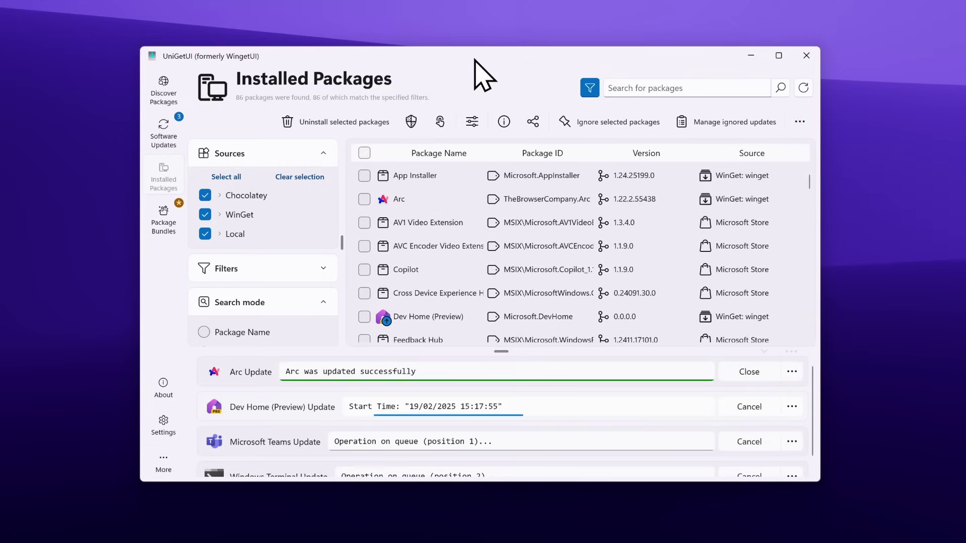
scroll(468, 231, "down", 2)
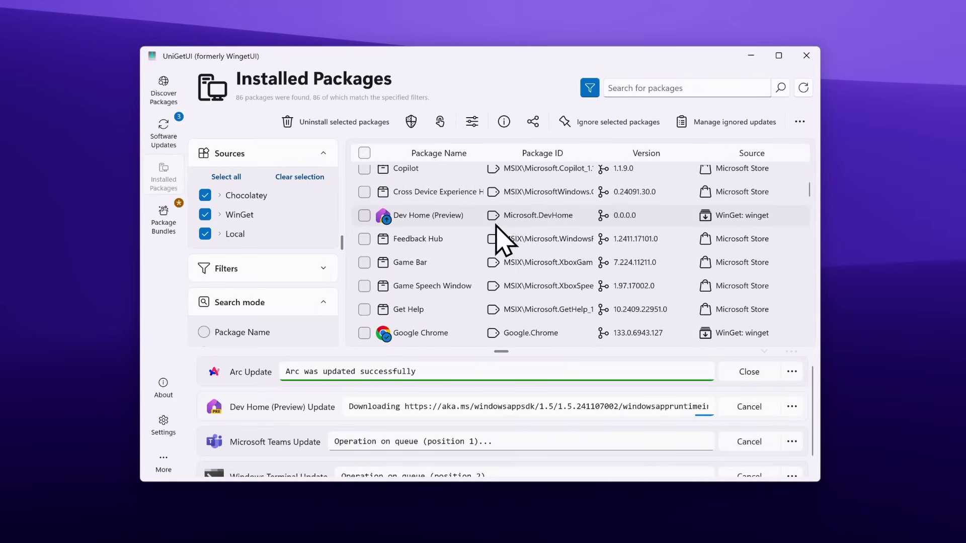
Uninstall the marked packages, then confirm Software Updates reports no updates found
left_click(352, 123)
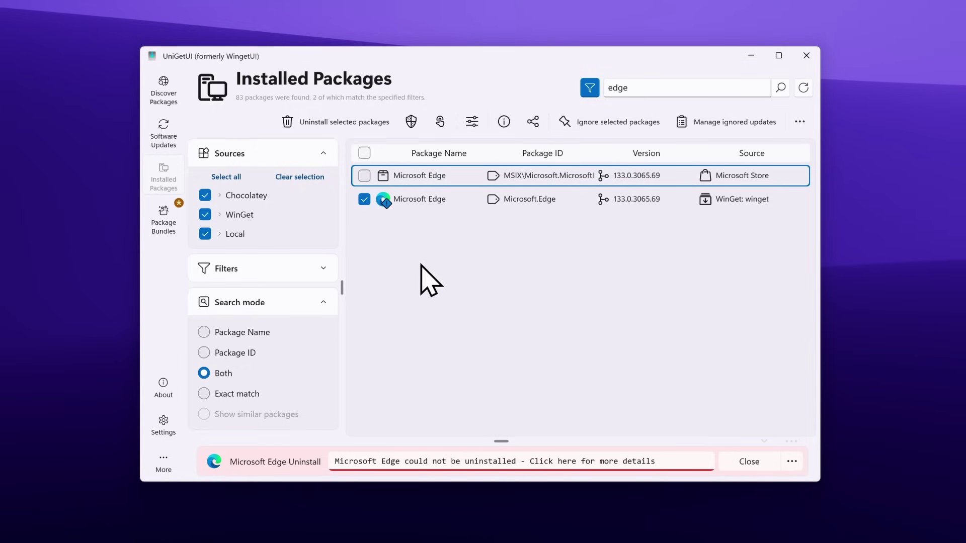
left_click(162, 132)
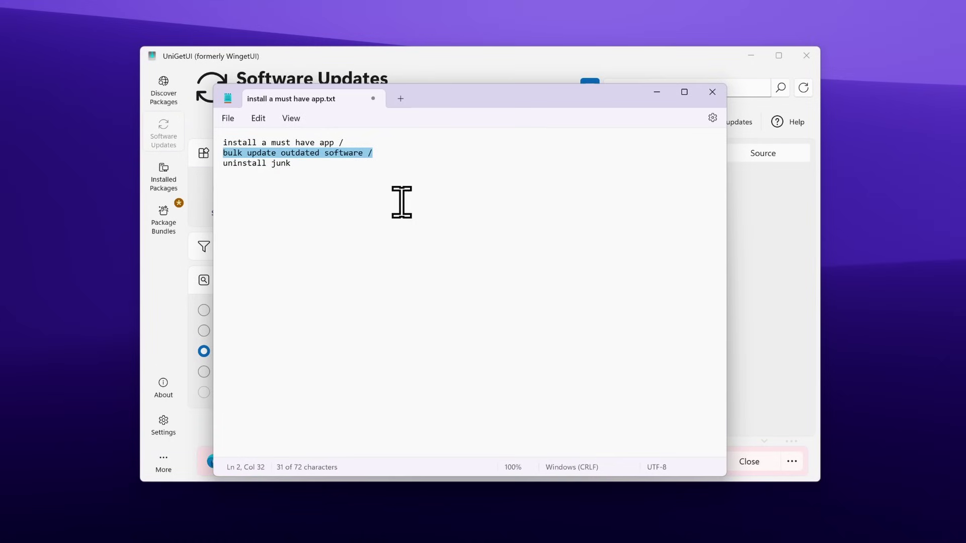
End the 'bulk update' and 'uninstall junk' checklist lines with ' /' to mark them done
left_click(383, 191)
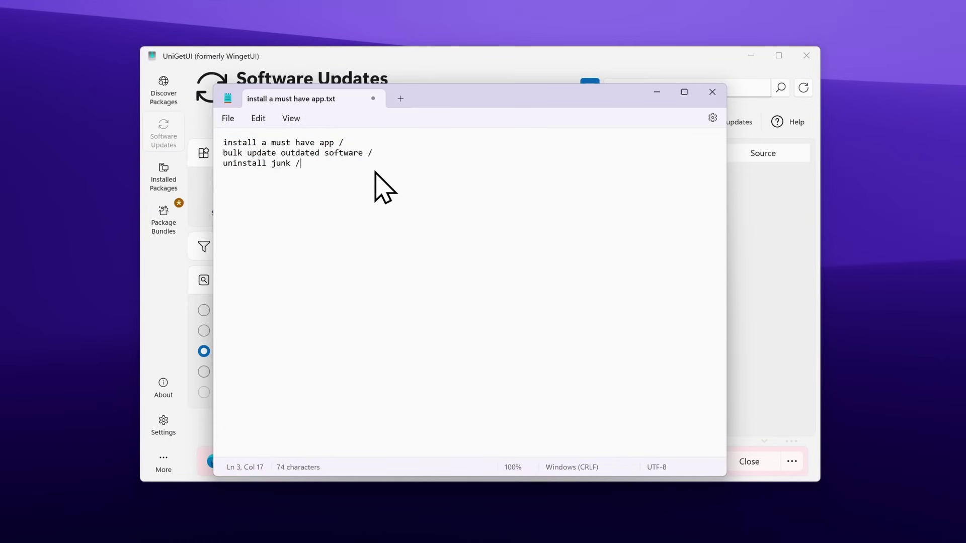
left_click(392, 144)
left_click_drag(368, 166, 224, 142)
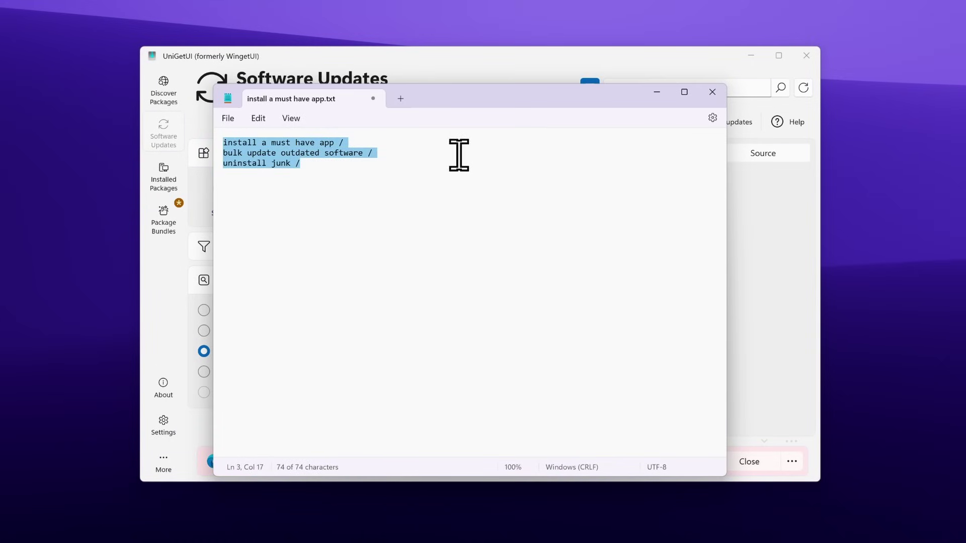
Bring UniGetUI back in front of the Notepad checklist
left_click(537, 58)
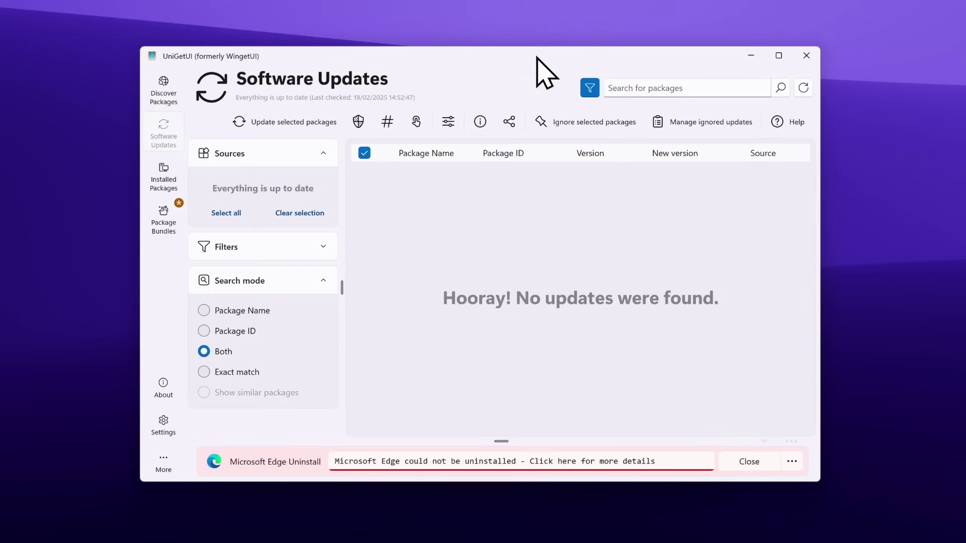